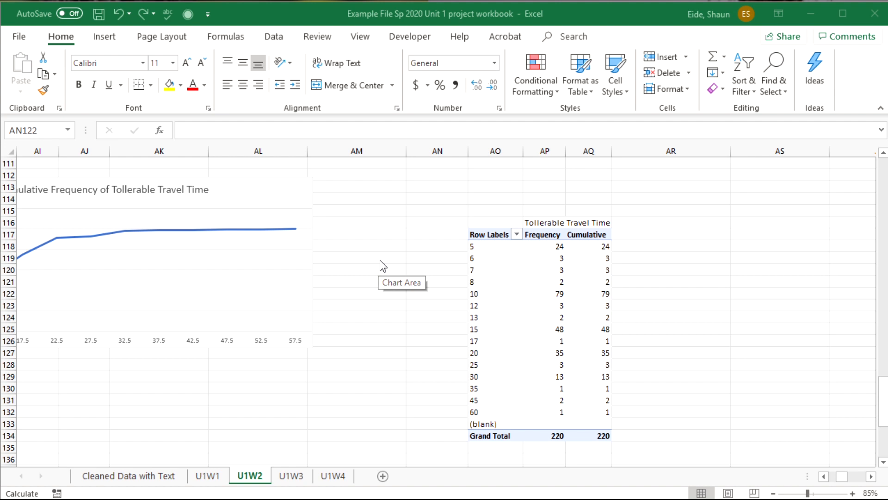
left_click(502, 272)
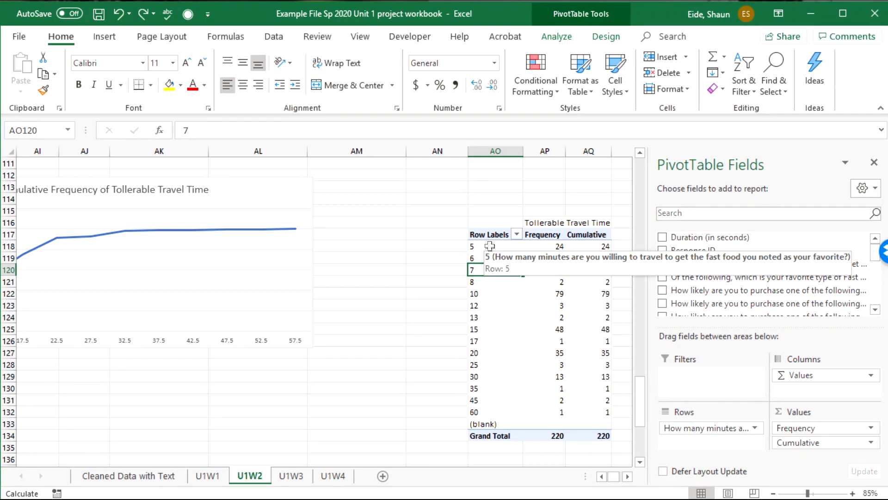
left_click(432, 270)
left_click_drag(481, 246, 514, 423)
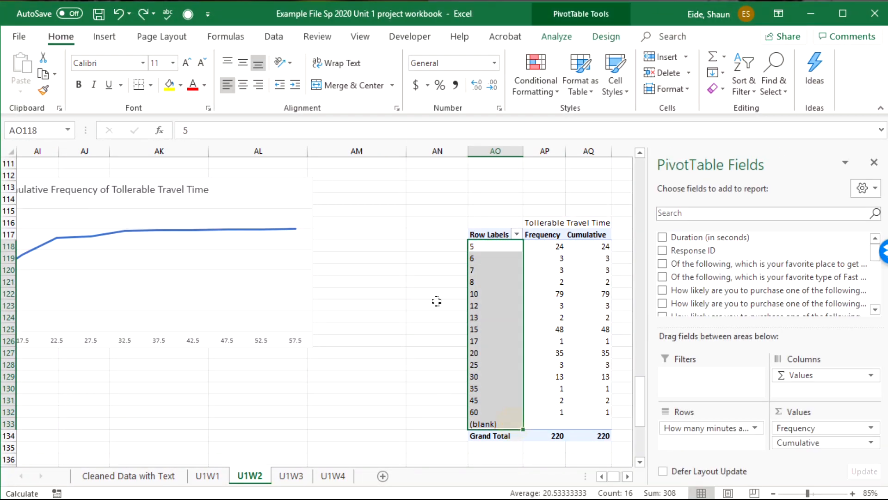
left_click_drag(419, 329, 421, 317)
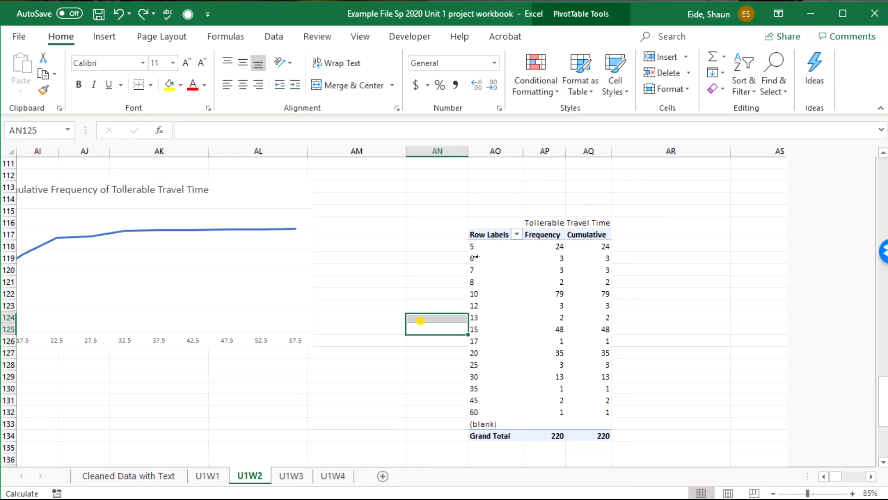
left_click(493, 239)
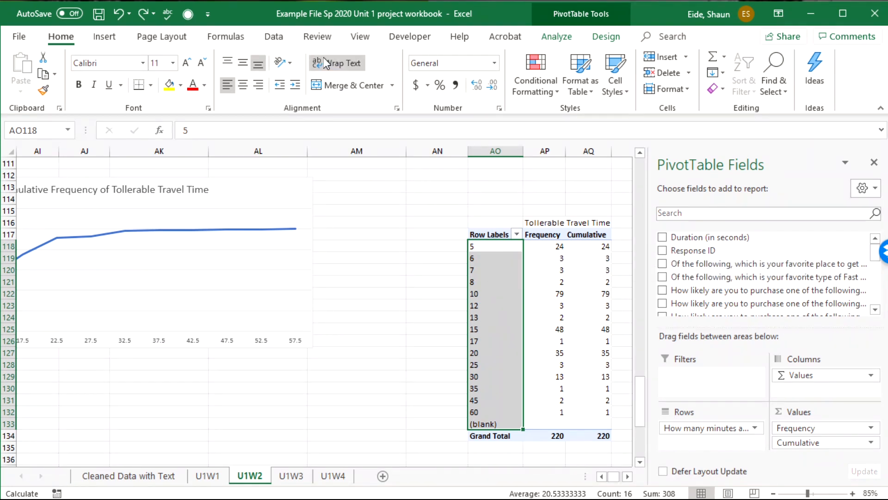
left_click(552, 36)
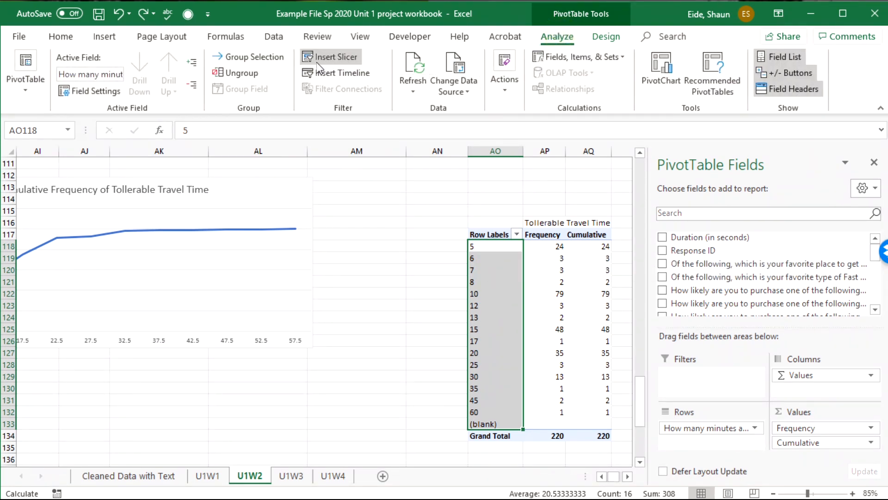
left_click(248, 57)
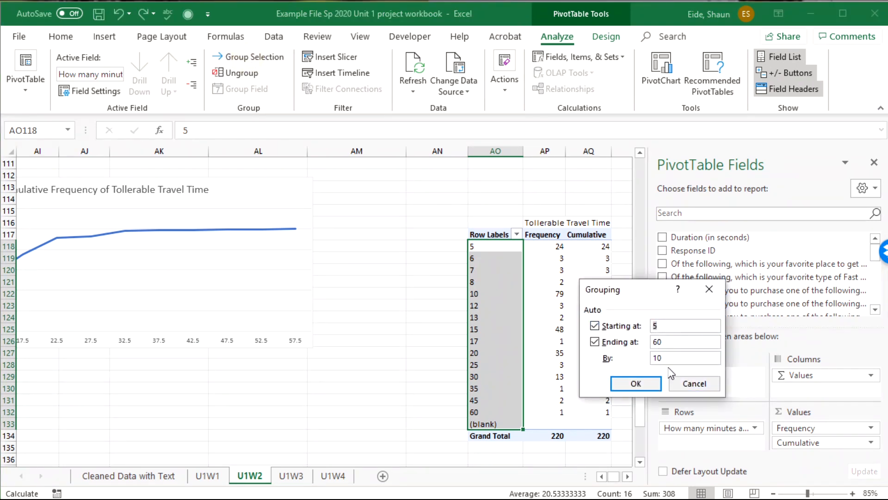
left_click(687, 384)
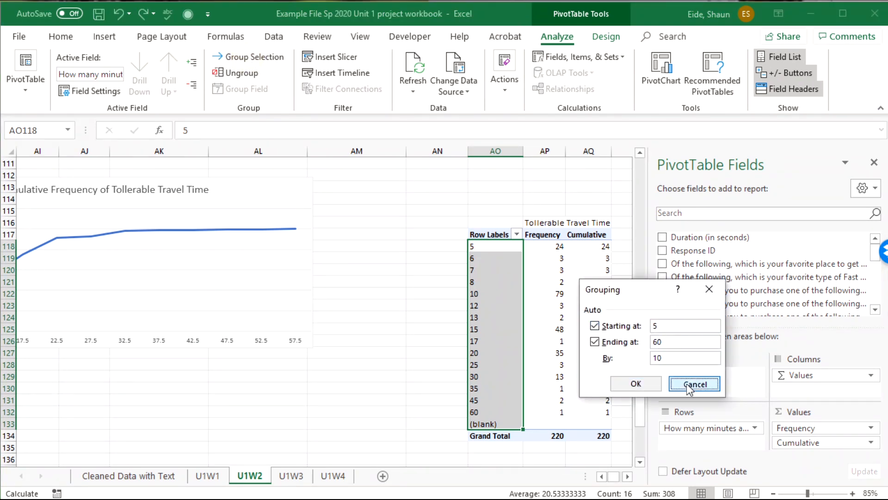
left_click(377, 358)
Try to group all travel-time row labels of the pivot table as one selection, declining to replace the existing data in U1W3
left_click_drag(495, 246, 601, 329)
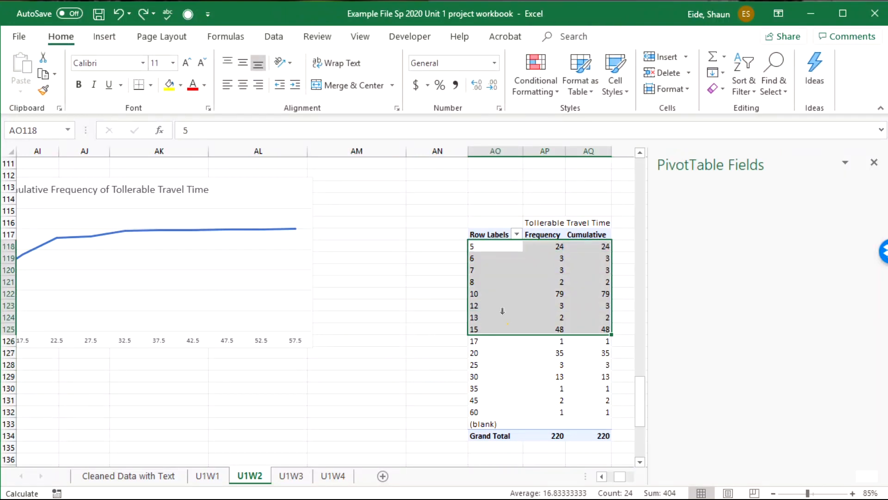
left_click(498, 266)
left_click(494, 243)
left_click_drag(495, 247, 489, 398)
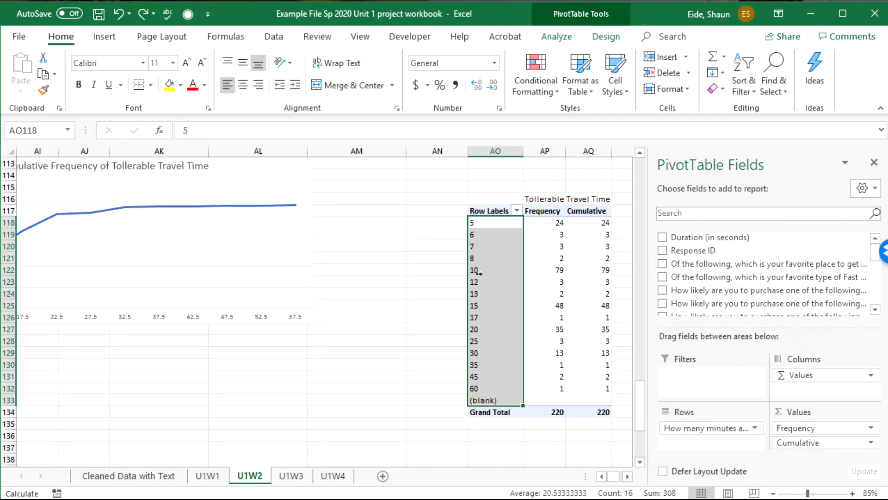
left_click(604, 36)
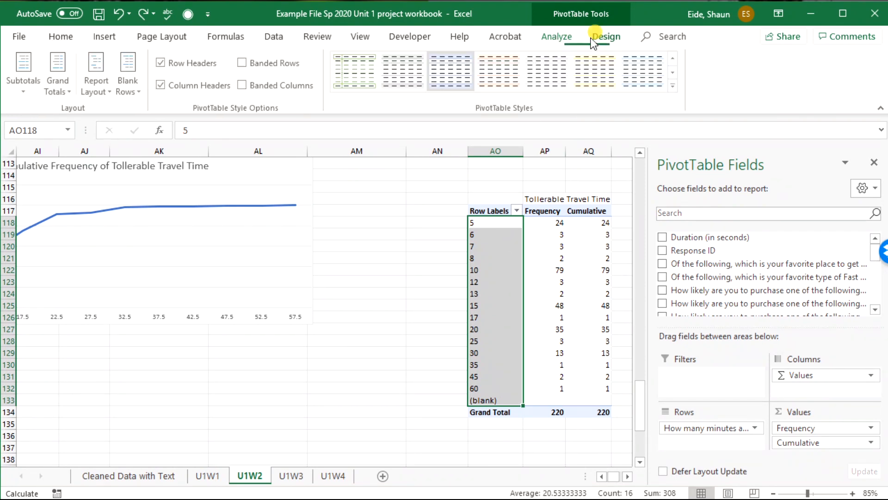
left_click(557, 37)
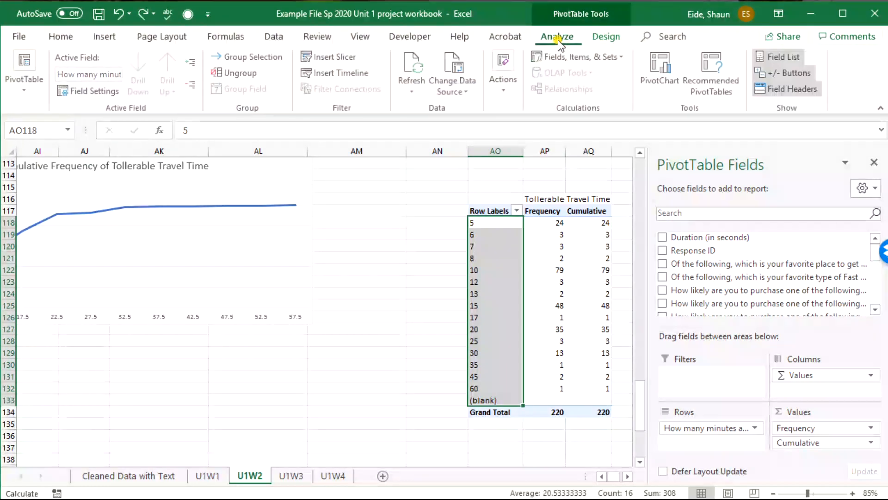
left_click(235, 56)
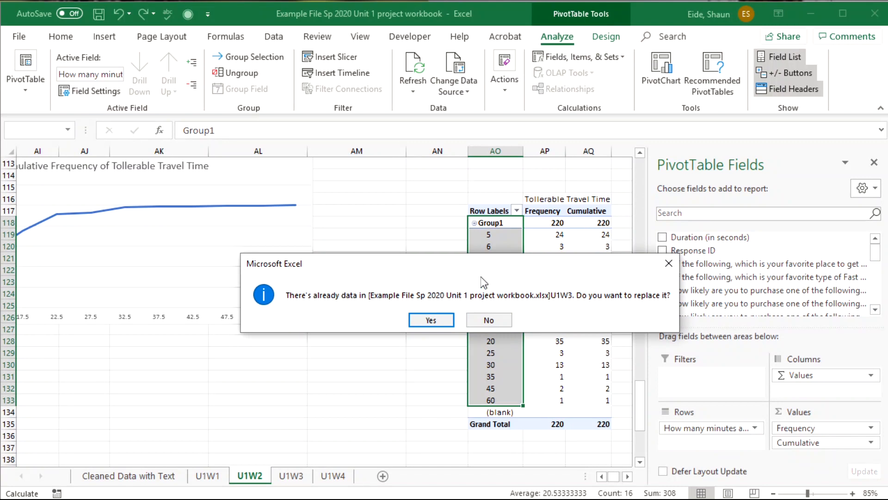
left_click_drag(471, 258, 202, 283)
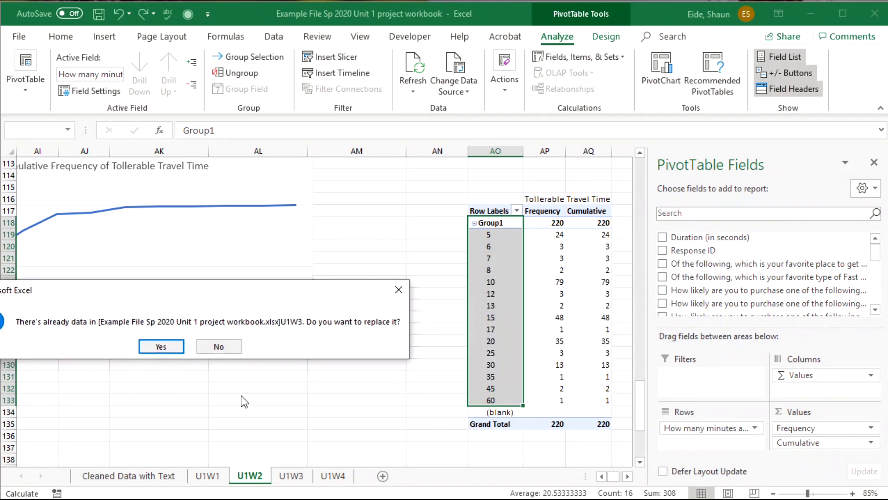
left_click(230, 347)
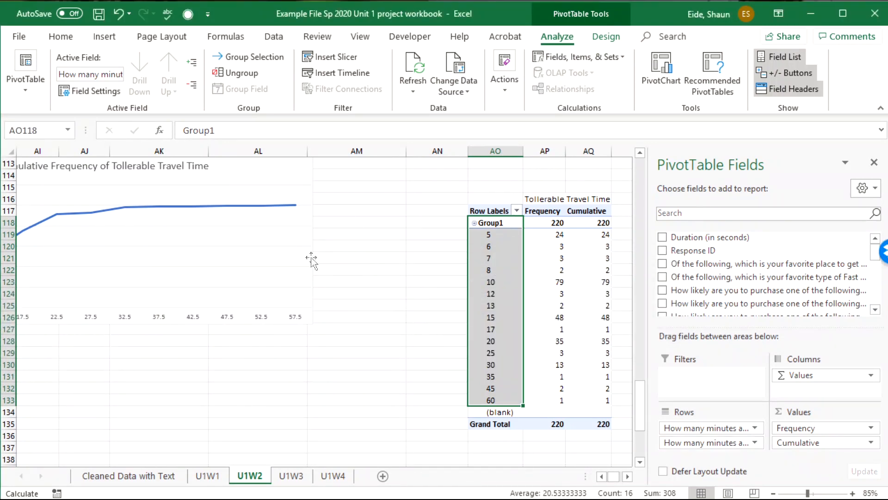
left_click(417, 279)
left_click(503, 243)
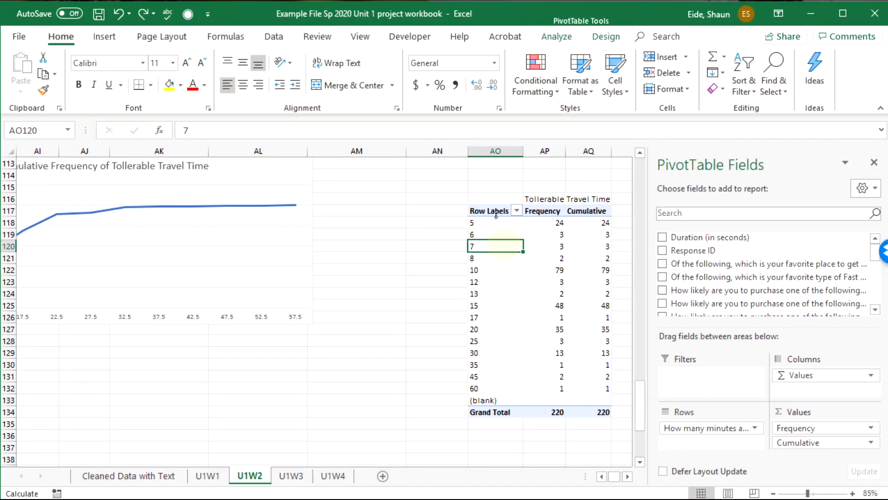
left_click(497, 217)
left_click(492, 223)
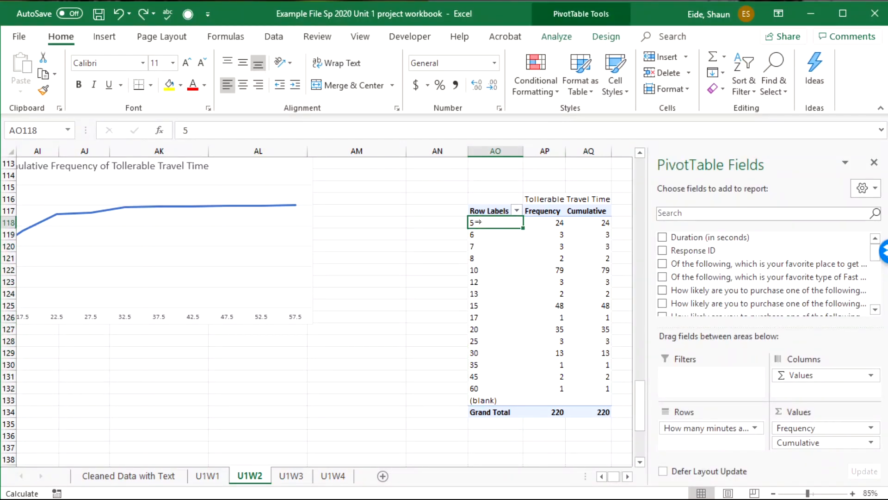
left_click(629, 474)
left_click(203, 268)
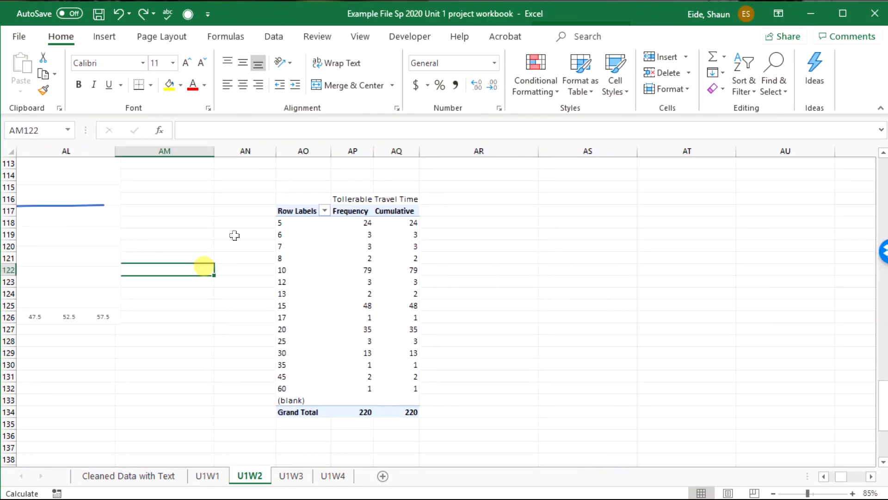
Group the pivot table's travel-time row field into intervals of 10, starting at 0 and ending at 60
left_click(290, 223)
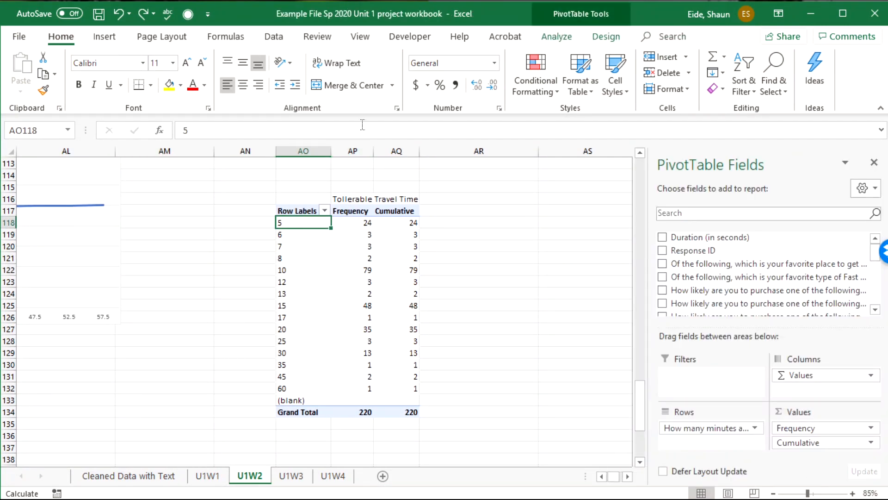
left_click(612, 38)
left_click(570, 42)
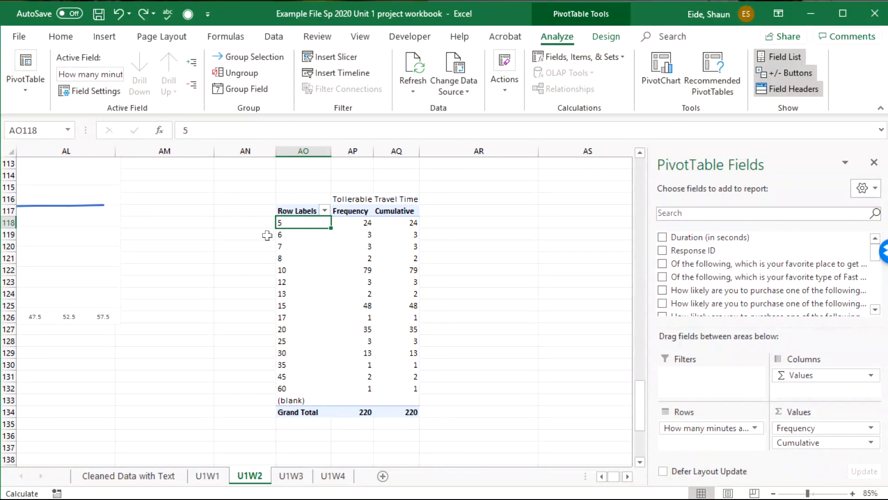
left_click(301, 212)
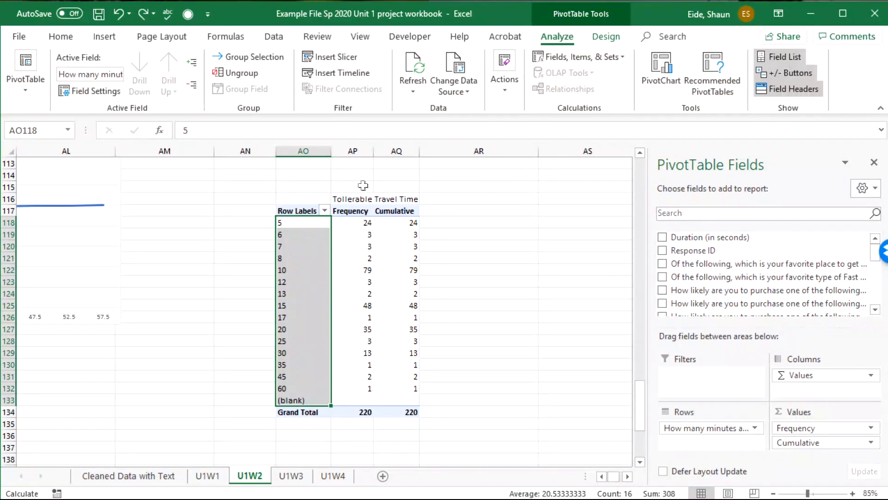
left_click(327, 273)
left_click(307, 223)
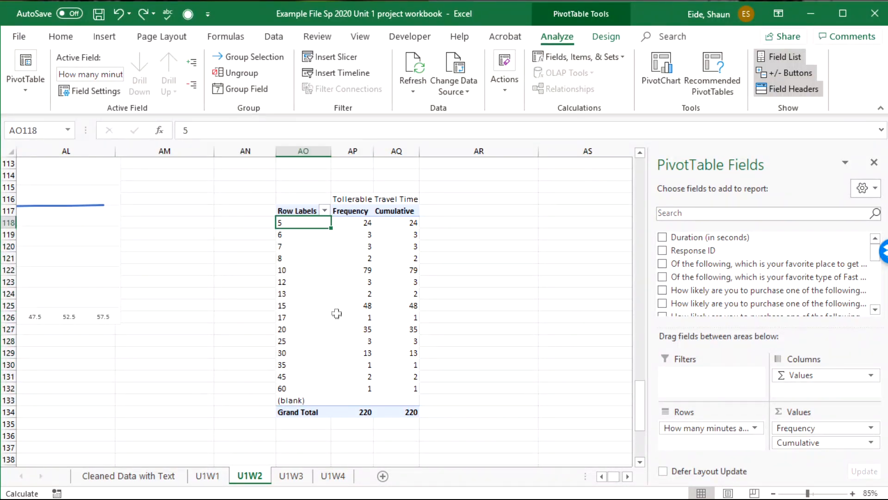
left_click(294, 234)
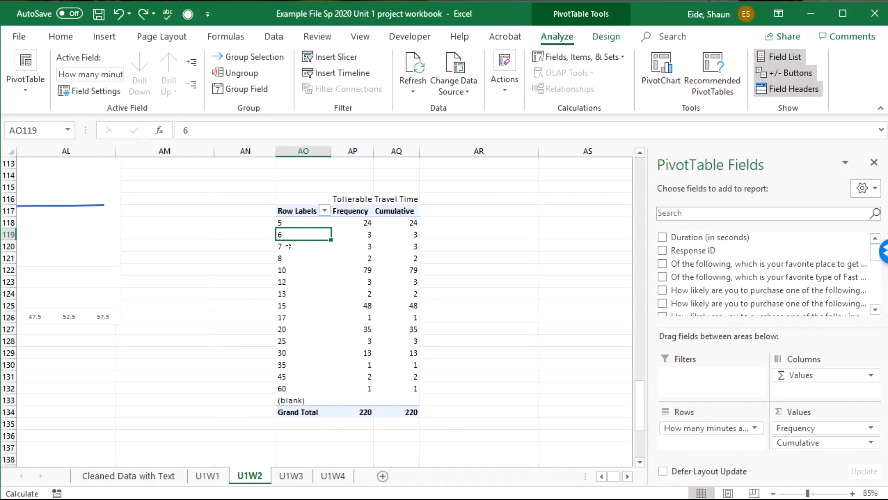
left_click(301, 239)
left_click(302, 248)
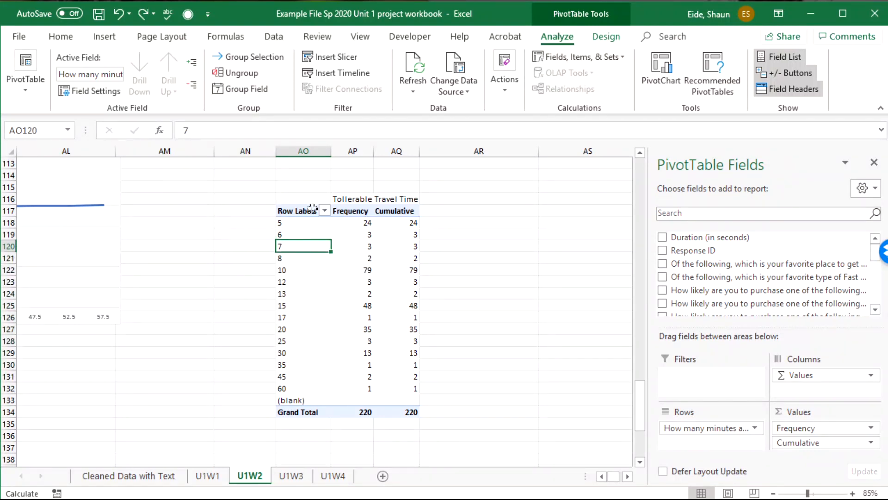
left_click(303, 222)
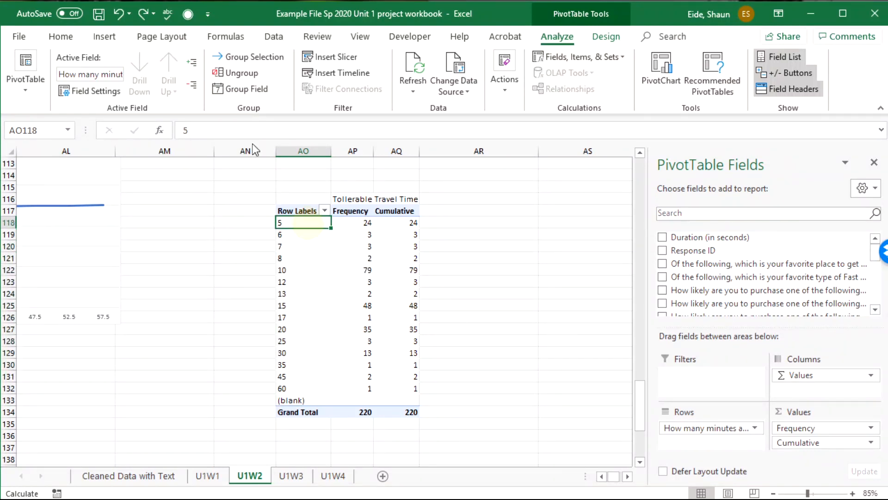
left_click(256, 89)
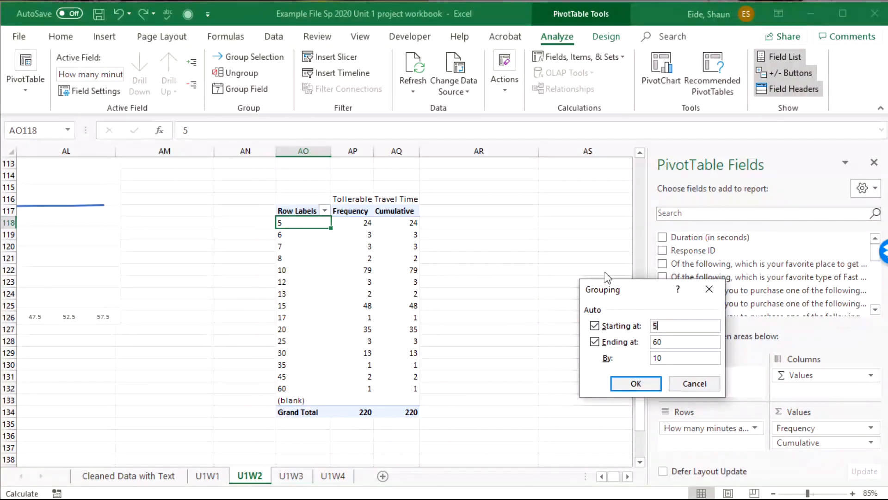
key("BackSpace")
type("0")
left_click(639, 383)
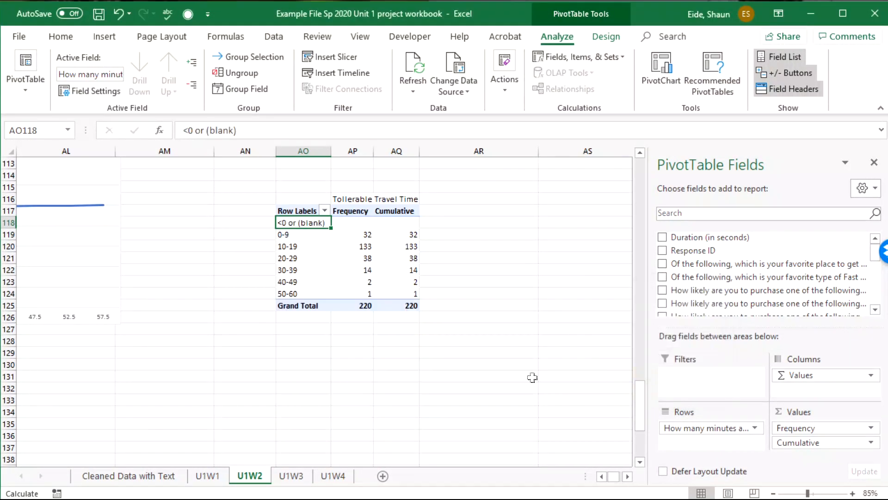
Filter the pivot table to hide the "<0 or (blank)" row
right_click(305, 226)
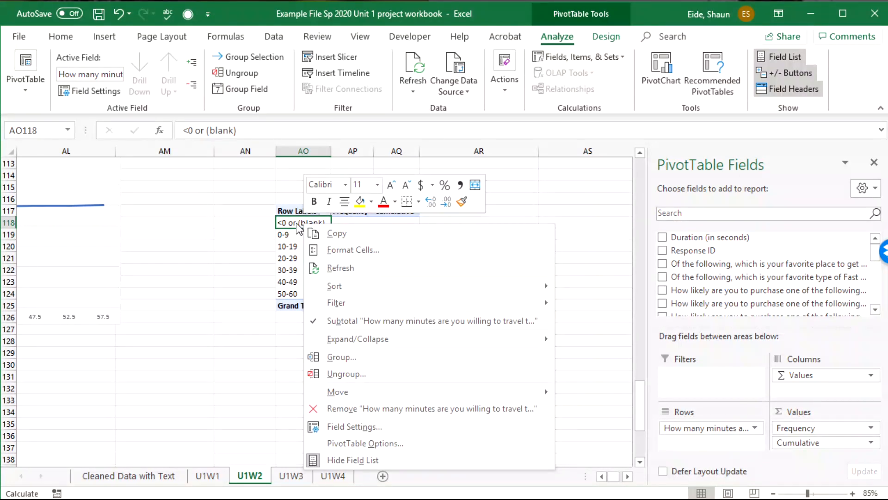
left_click(302, 224)
right_click(297, 224)
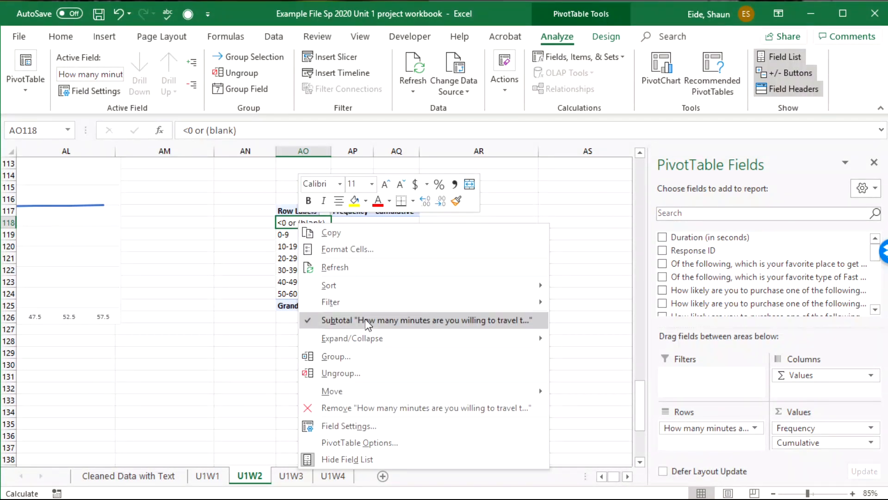
mouse_move(360, 305)
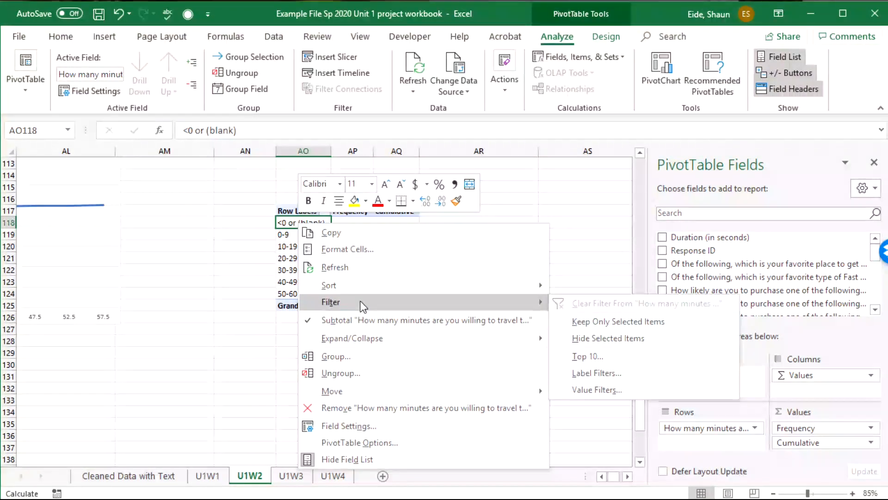
left_click(627, 342)
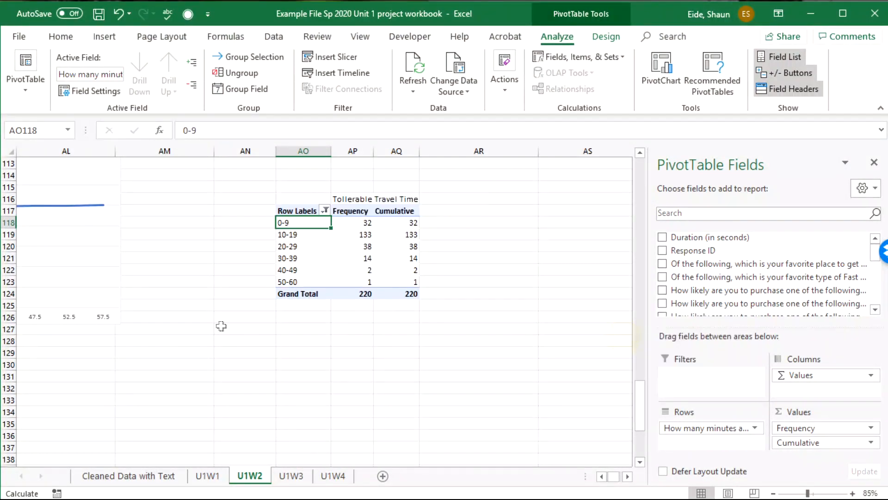
left_click(220, 323)
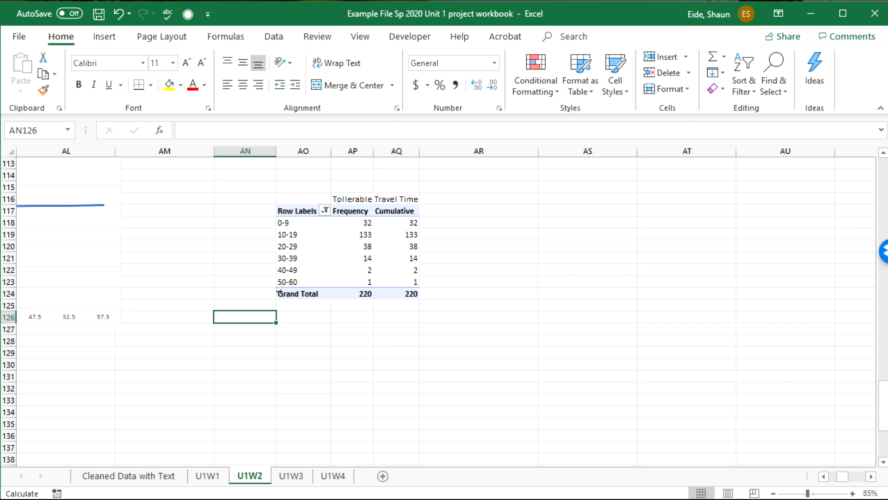
Enter the formula =2^6 in cell AP127 below the pivot table
left_click(351, 328)
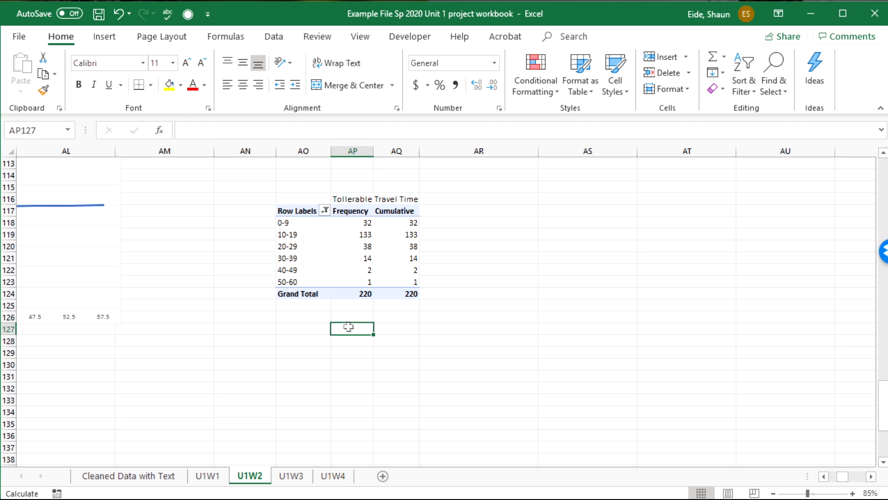
type("=2")
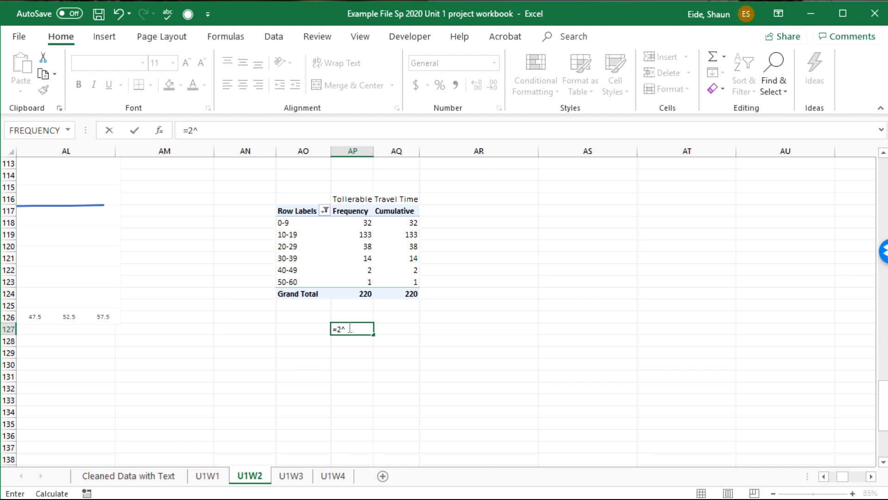
type("^6")
key("Return")
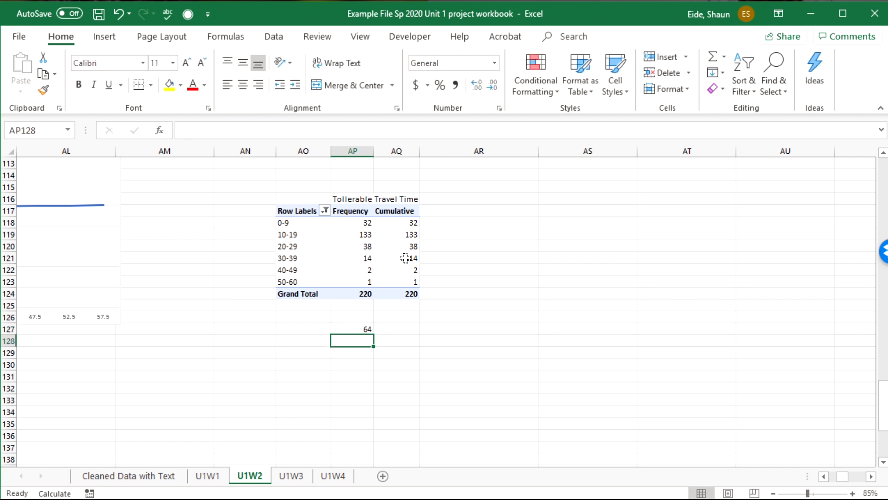
Try the formula =2^8 in cell AP127 below the pivot table and clear the cell
left_click(350, 327)
left_click(208, 131)
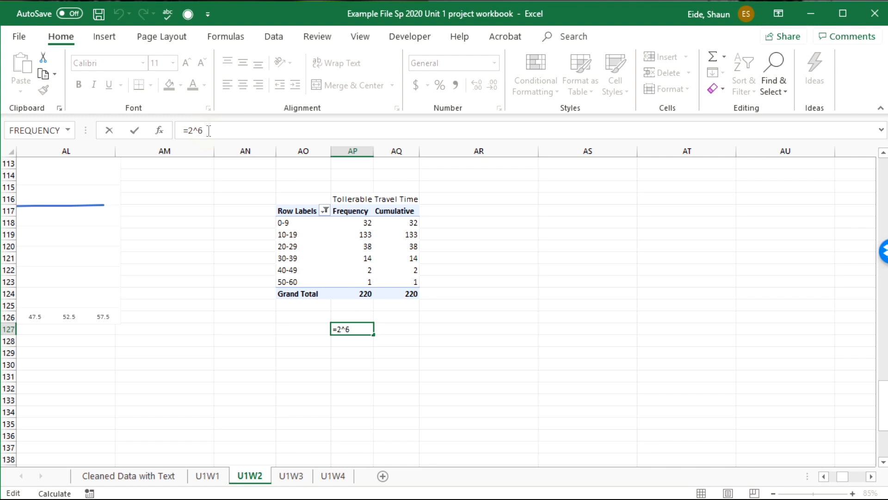
key("BackSpace")
type("8")
key("Return")
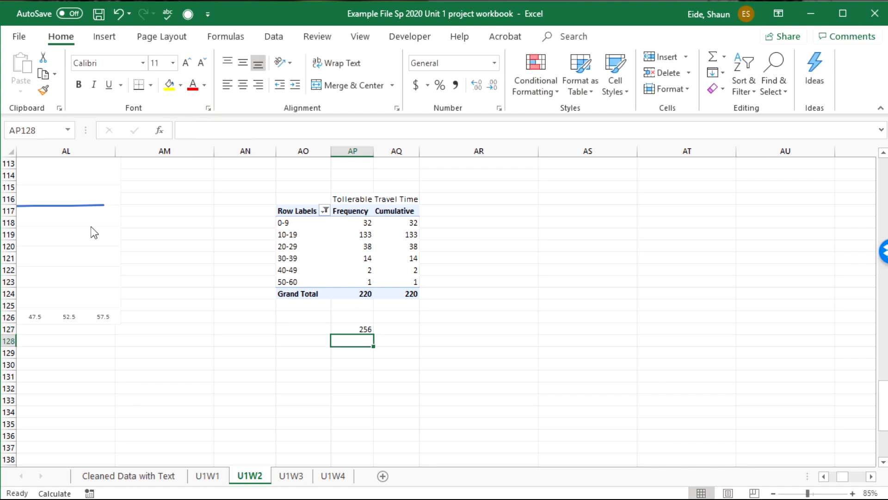
left_click(351, 328)
key("Delete")
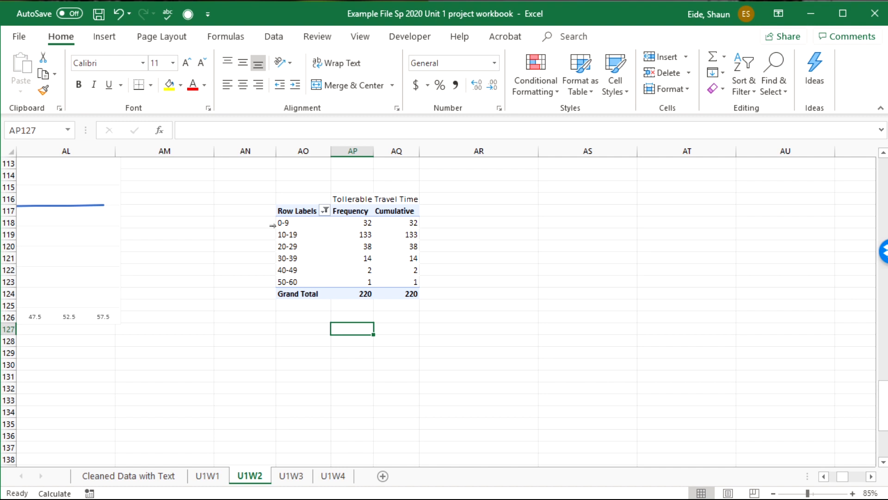
Ungroup the pivot table's travel-time row labels, declining to replace the existing data in U1W3
left_click(286, 235)
left_click(285, 223)
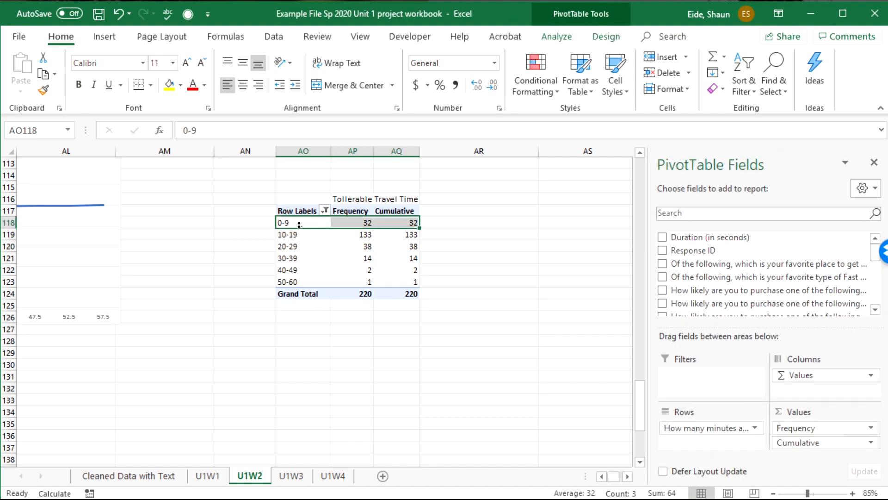
left_click(298, 225)
right_click(298, 225)
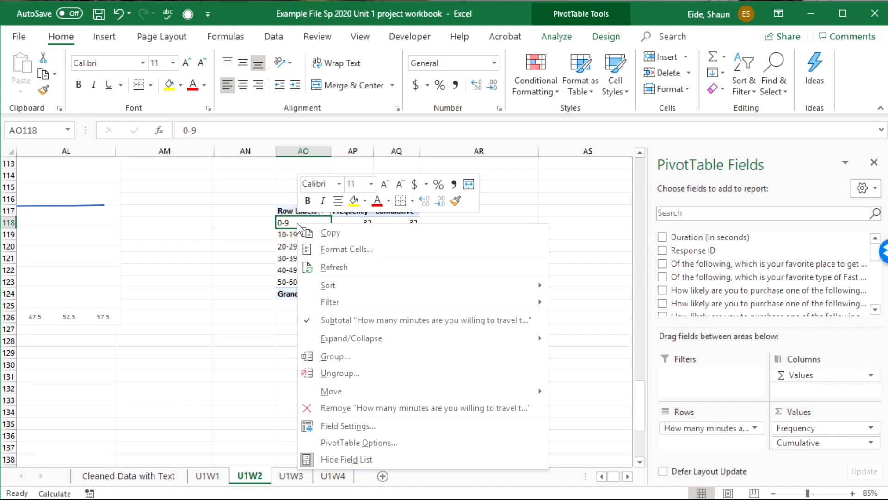
left_click(573, 41)
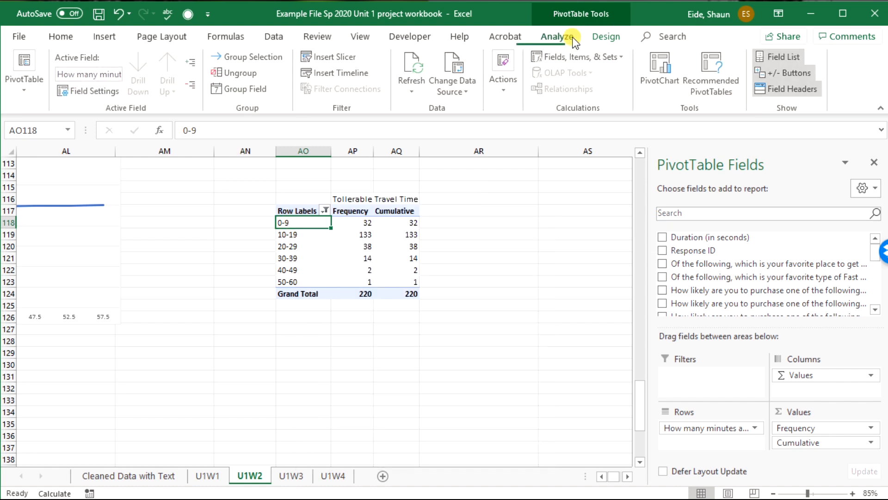
left_click(234, 72)
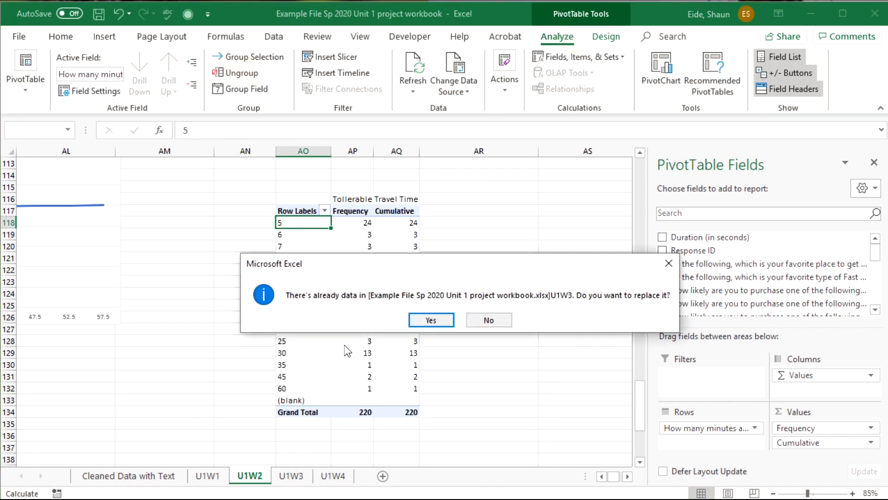
left_click(489, 320)
left_click(342, 353)
left_click(304, 342)
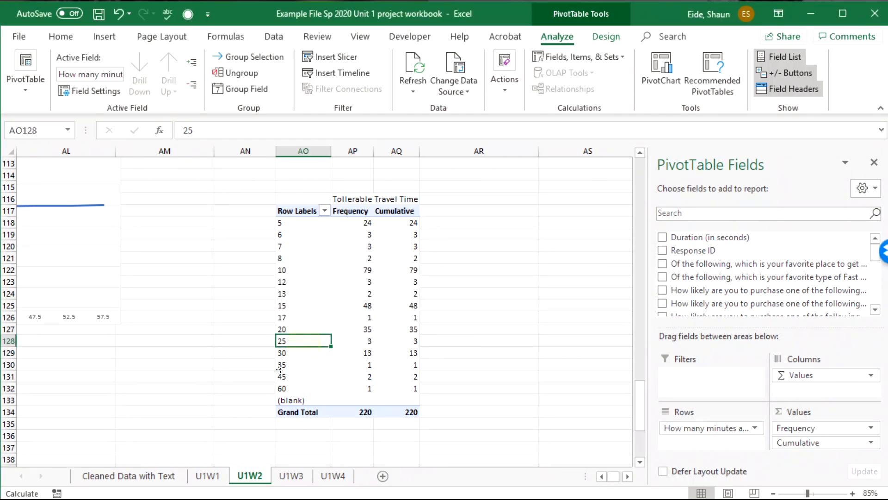
Enter the formulas =60-5 in cell AN130 and =2^8 in cell AN131, beside the pivot table
left_click(244, 365)
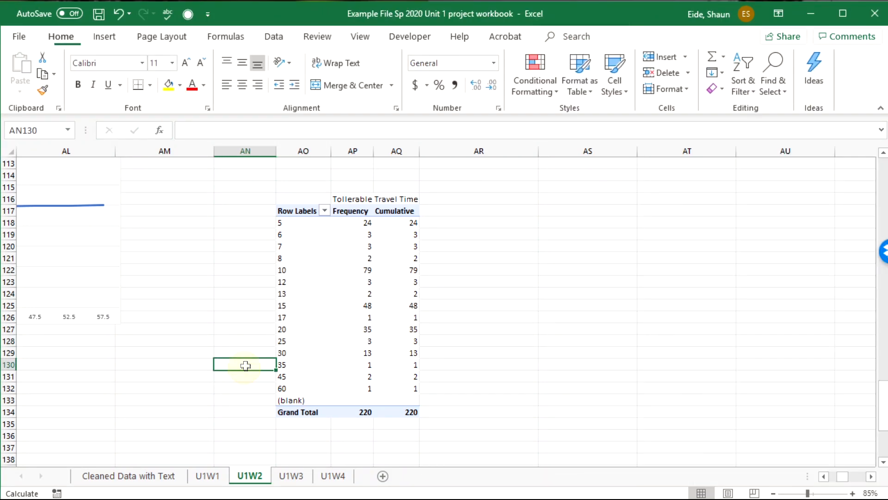
type("6")
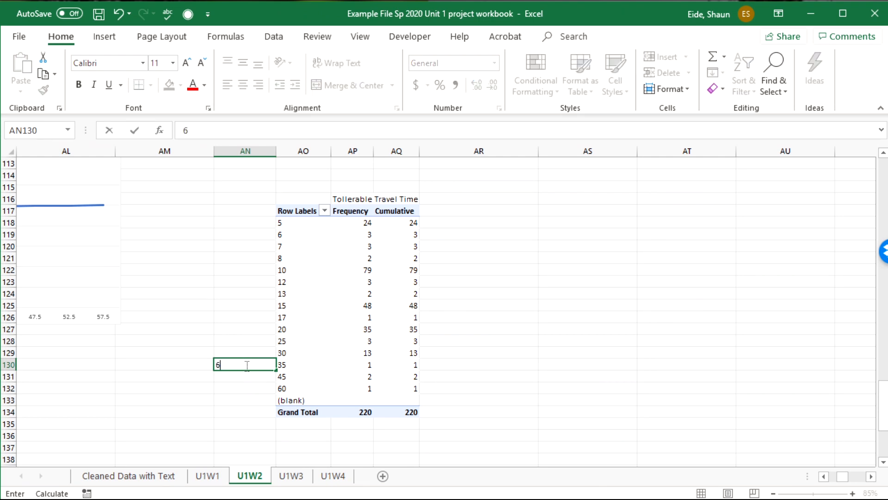
type("=60")
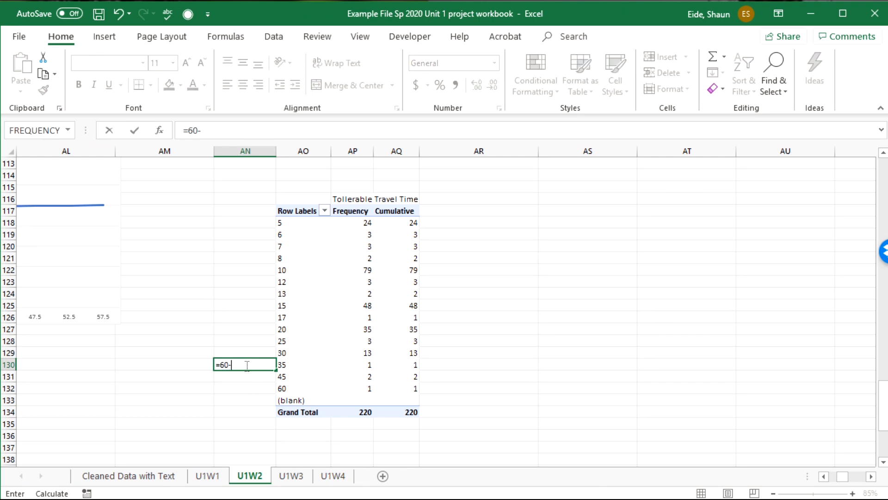
type("-5")
key("Return")
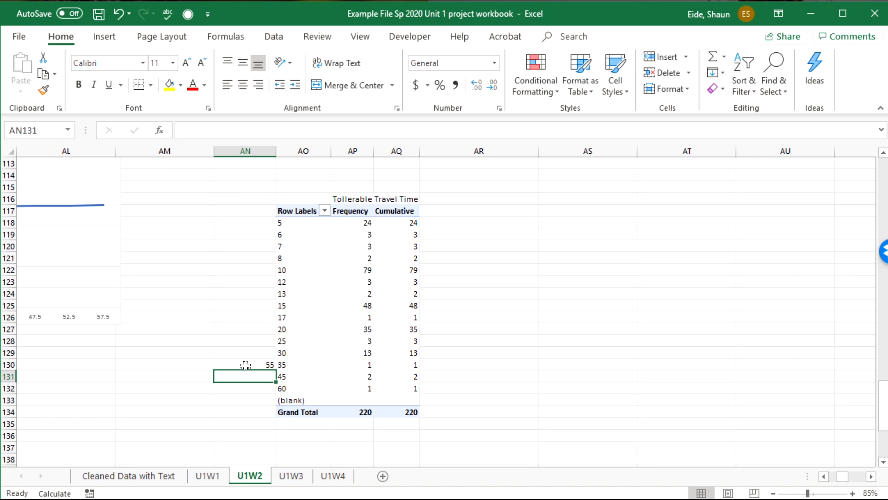
type("=2")
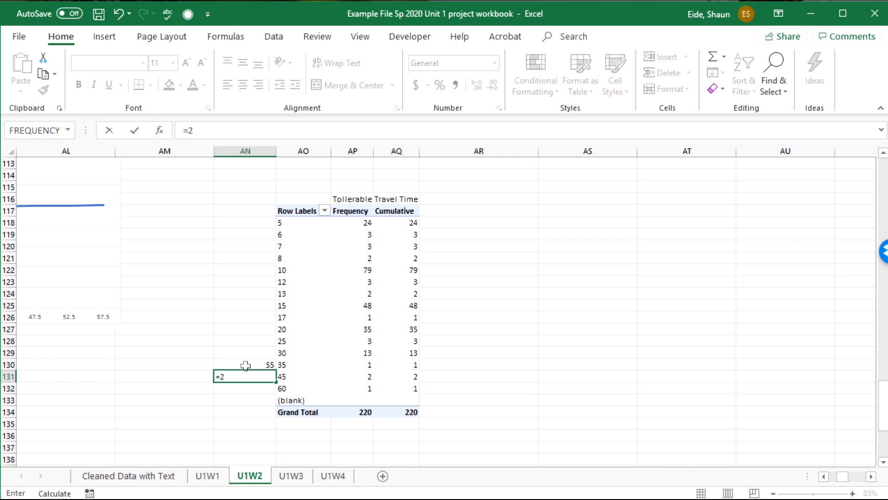
type("^8")
key("Return")
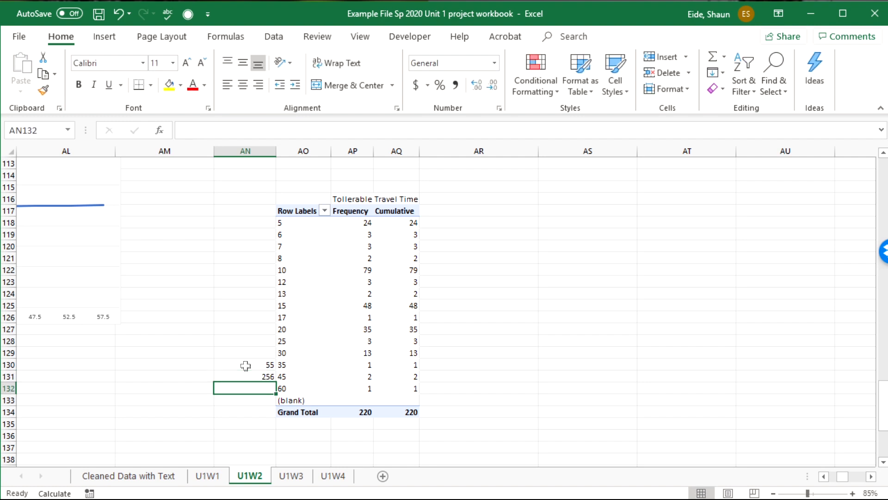
Enter the formula =55/8 in cell AM130 and move it to cell AN132
left_click(176, 365)
type("=")
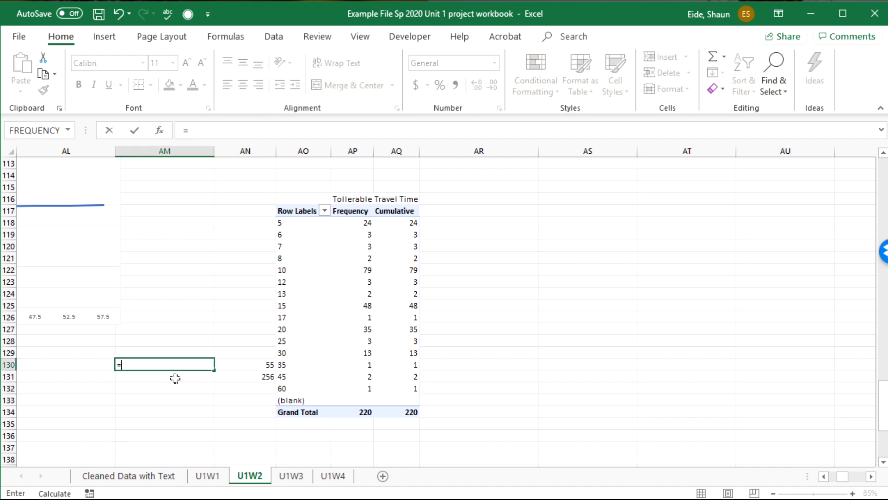
type("55/8")
key("Return")
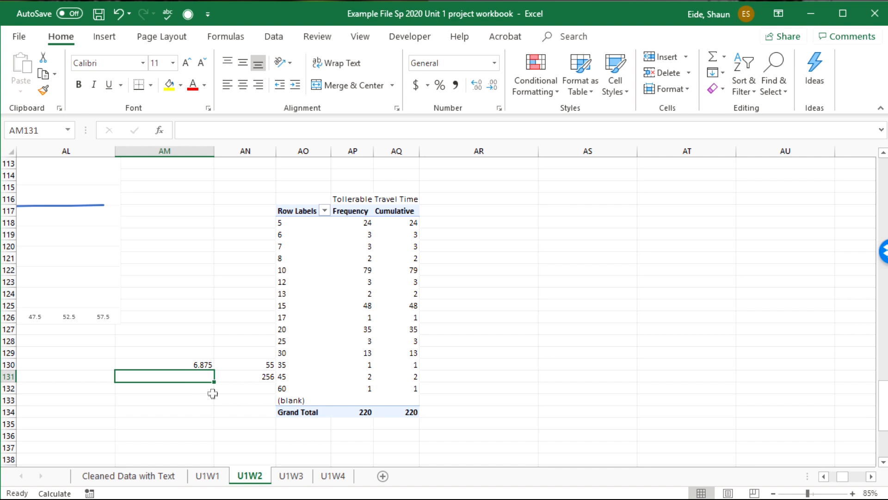
left_click(181, 364)
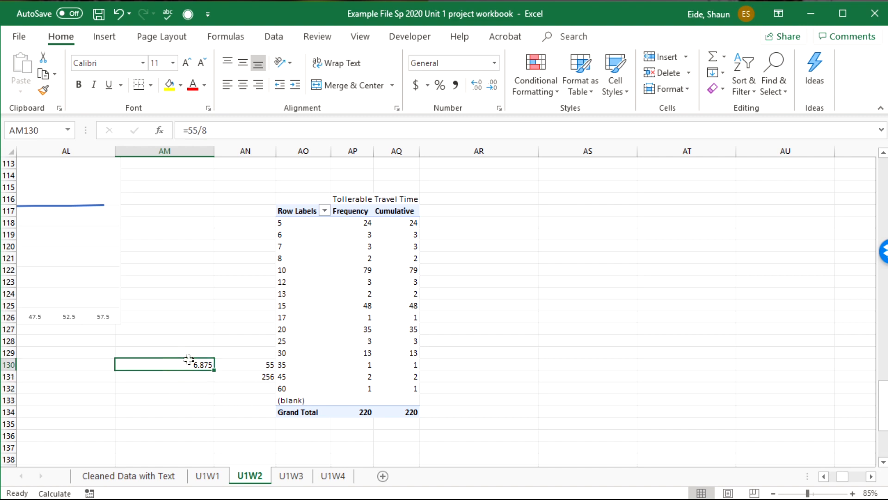
key("ctrl+x")
left_click(236, 387)
key("ctrl+v")
Label the calculations with "range" in cell AM130 and "number of classes" in cell AM131
left_click(199, 372)
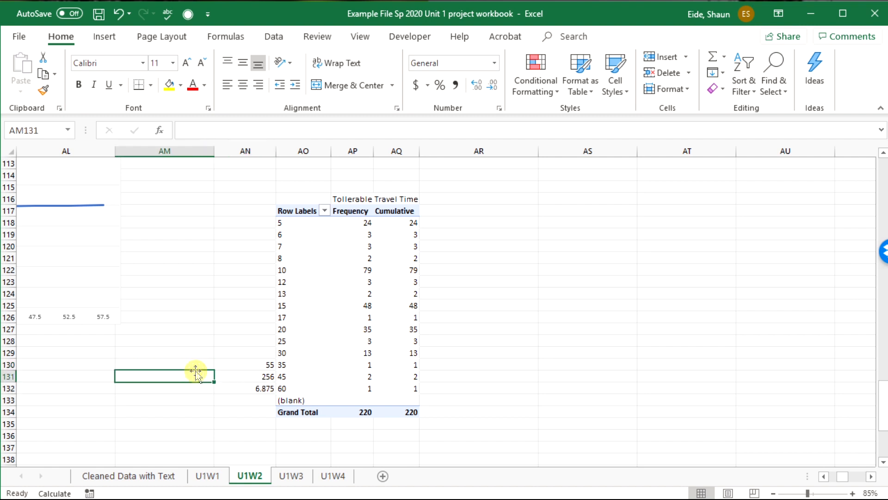
key("Up")
type("range")
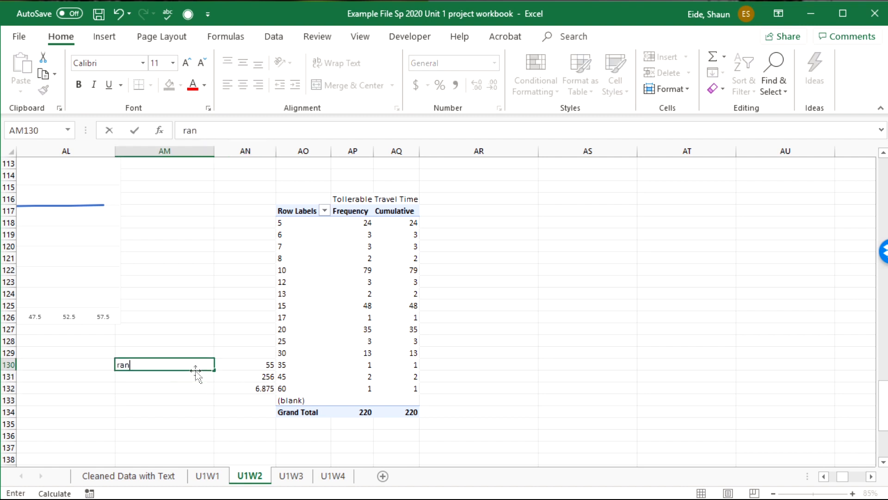
key("Return")
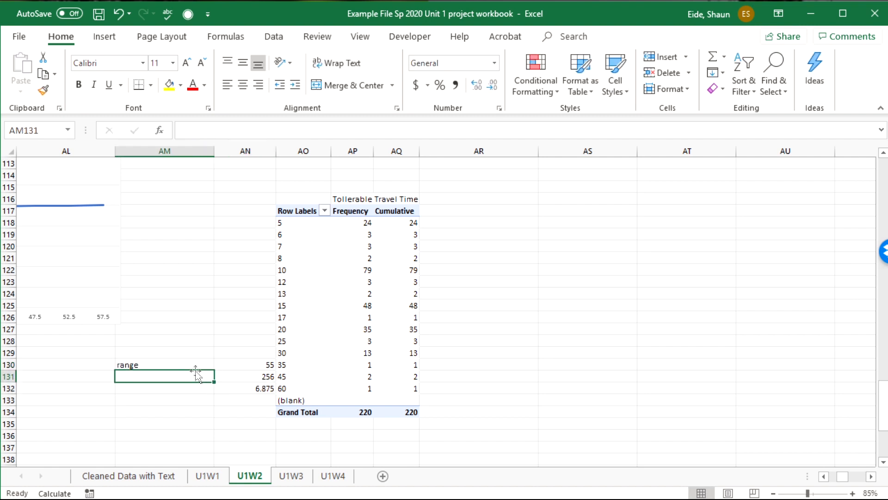
type("number of")
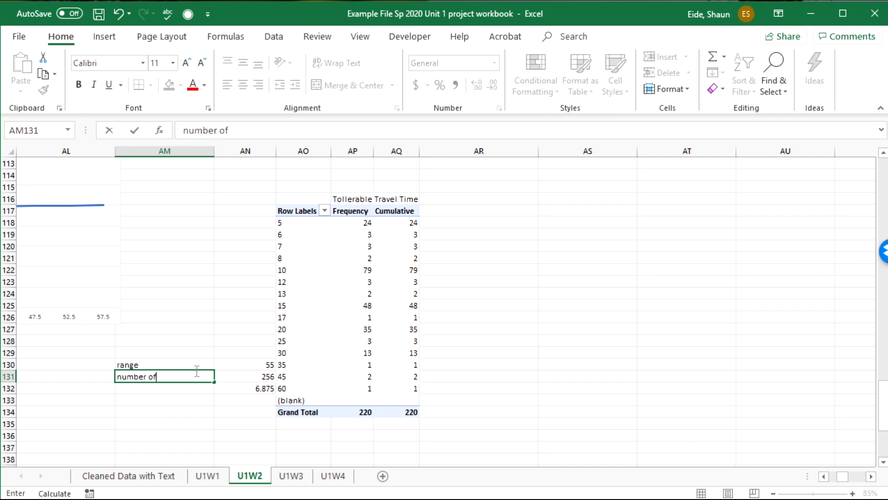
type(" classes")
key("Left")
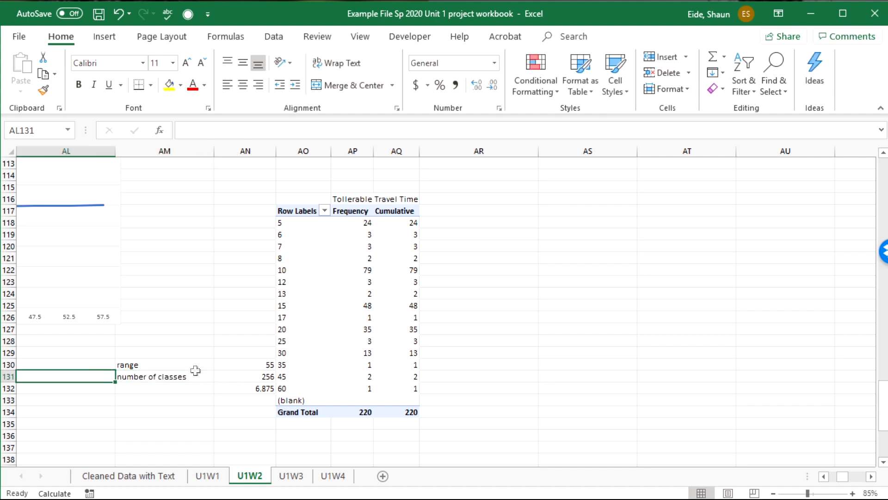
Replace the formula in cell AN131 with the text 2^8=256
left_click(250, 377)
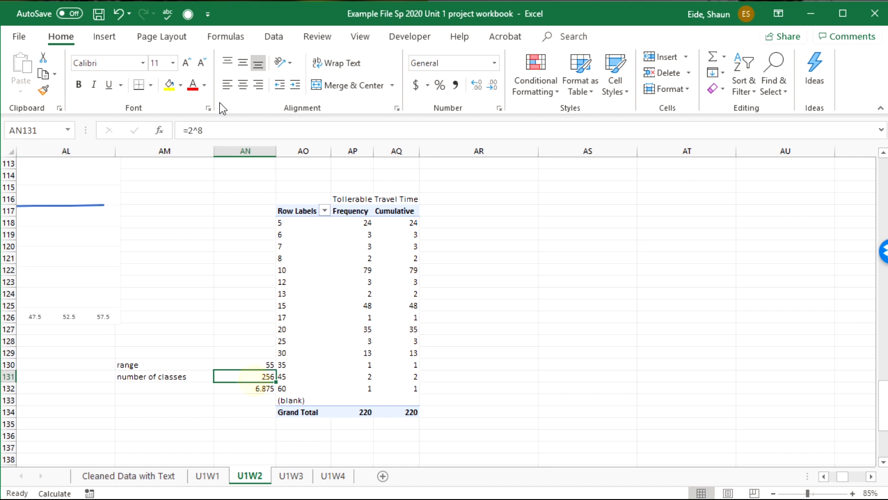
left_click(190, 132)
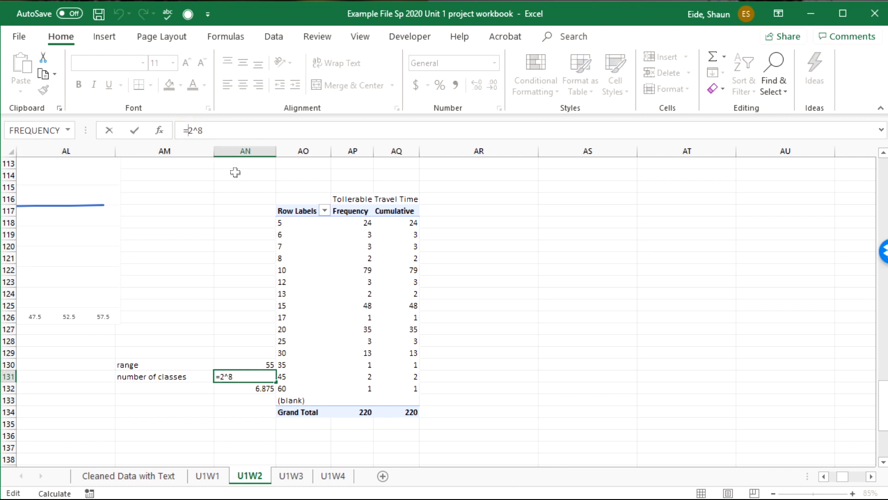
type("\\")
key("BackSpace")
key("BackSpace")
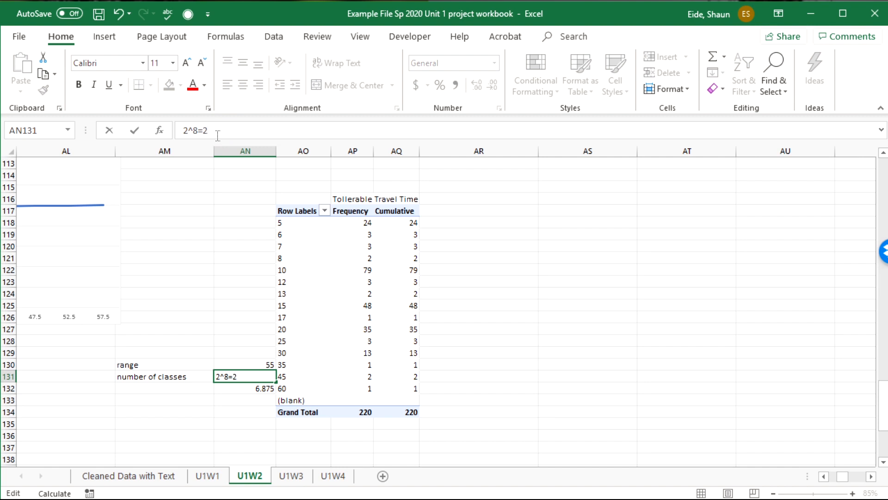
type("=256")
key("Tab")
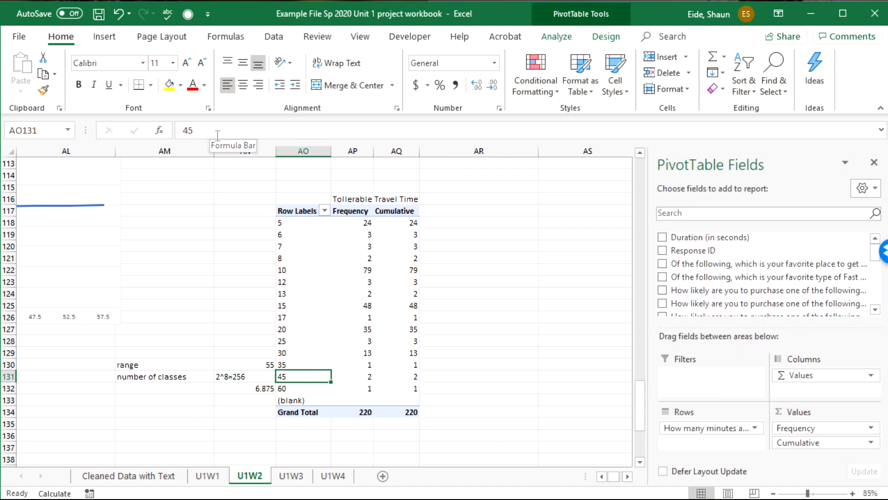
key("Left")
Enter the label "interval" in cell AM132, next to the =55/8 calculation
left_click(227, 389)
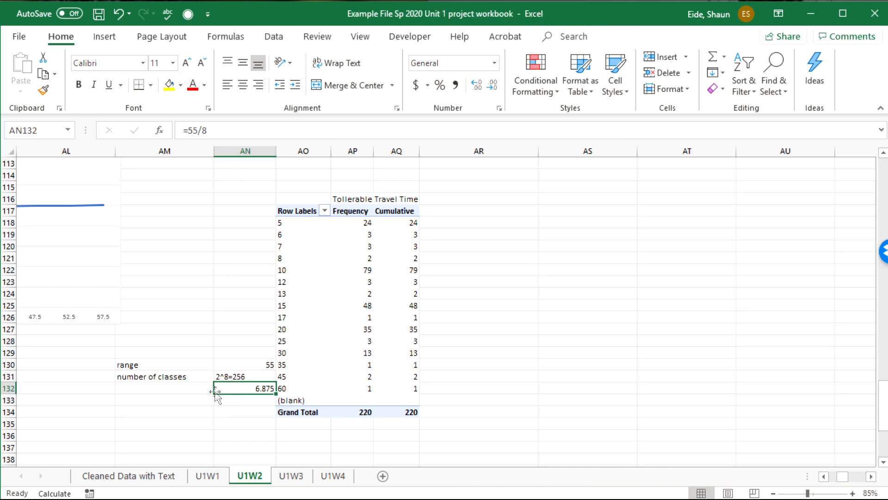
left_click(191, 391)
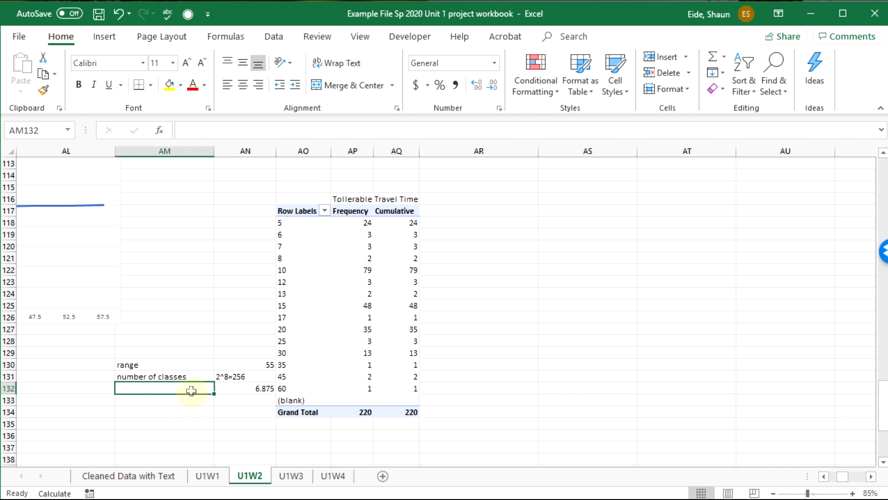
type("interva")
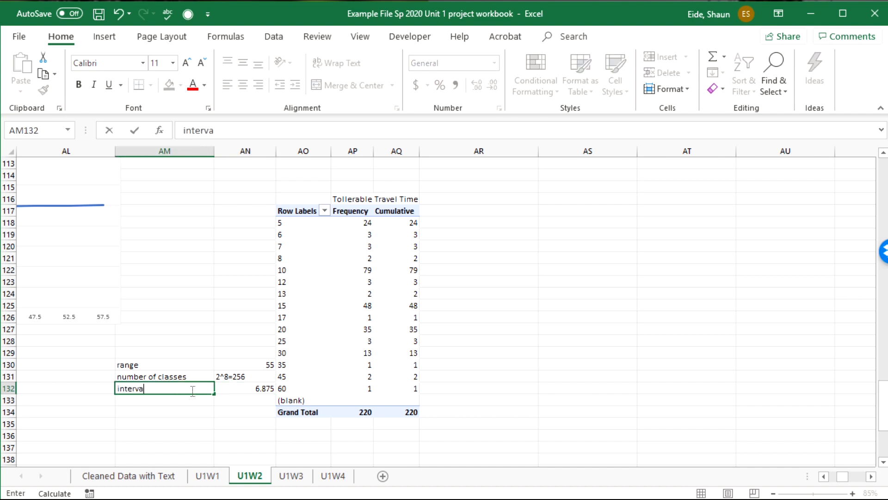
type("l")
key("Tab")
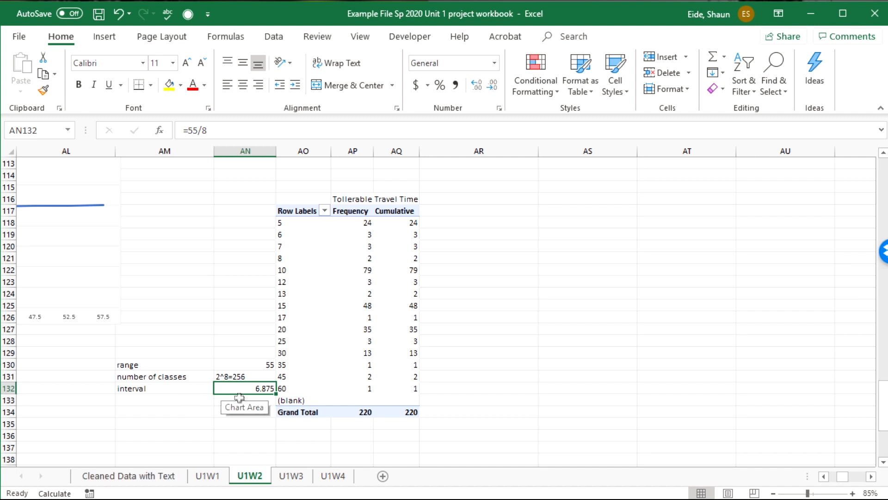
Group the pivot table's travel-time row field into intervals of 5, starting at 5 and ending at 60
left_click(301, 221)
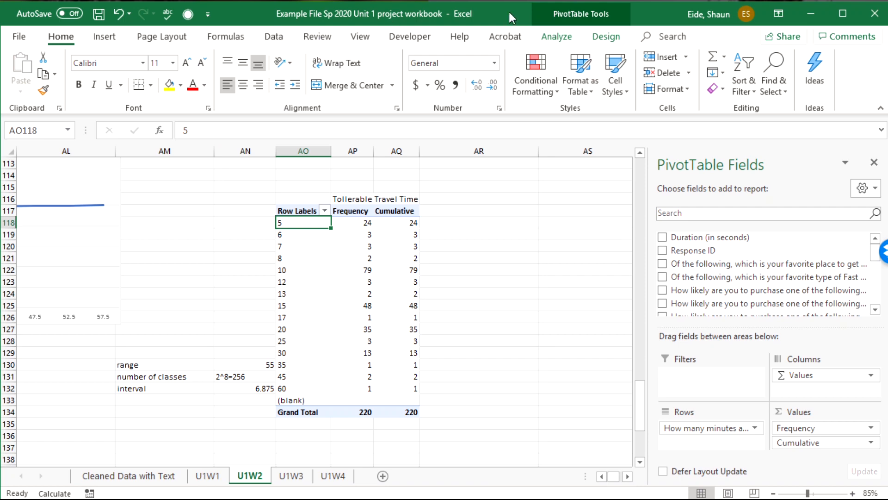
left_click(557, 37)
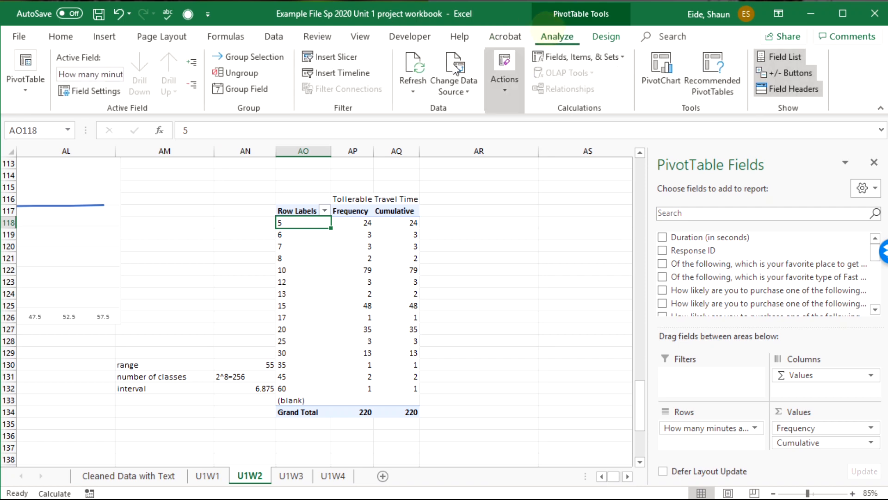
left_click(240, 90)
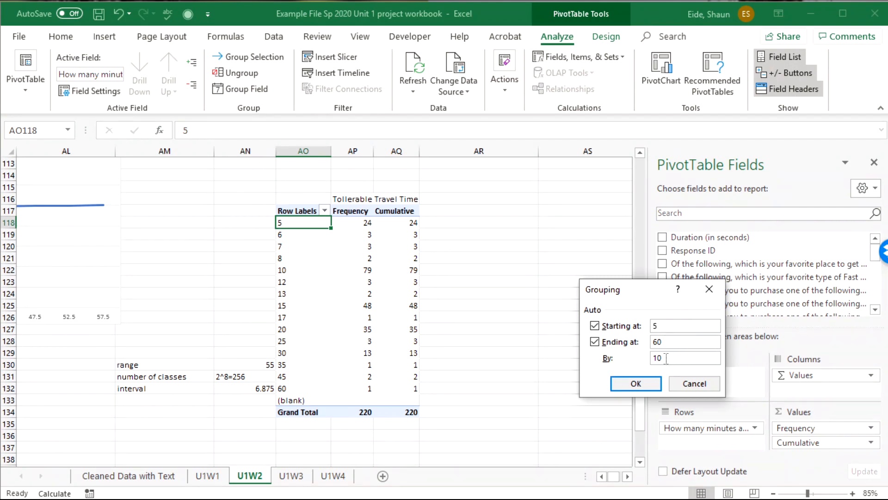
left_click_drag(666, 358, 645, 360)
type("5")
left_click(638, 383)
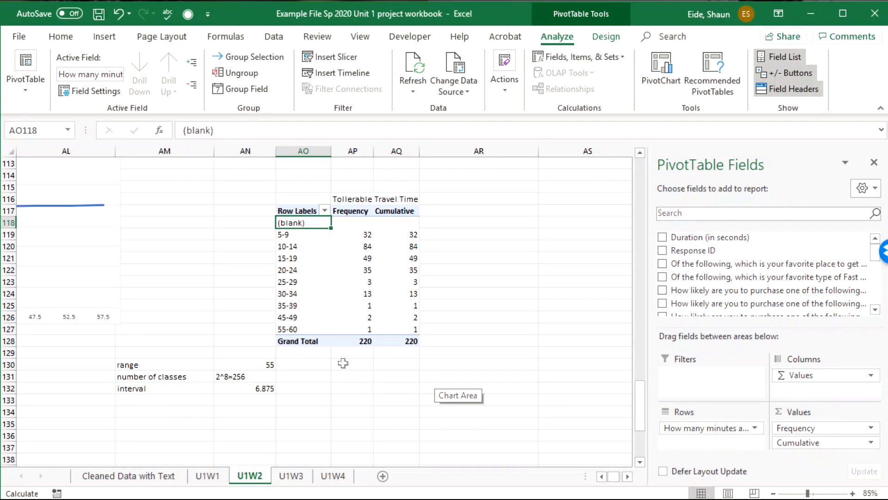
Hide the (blank) row label from the grouped travel-time pivot table
right_click(300, 222)
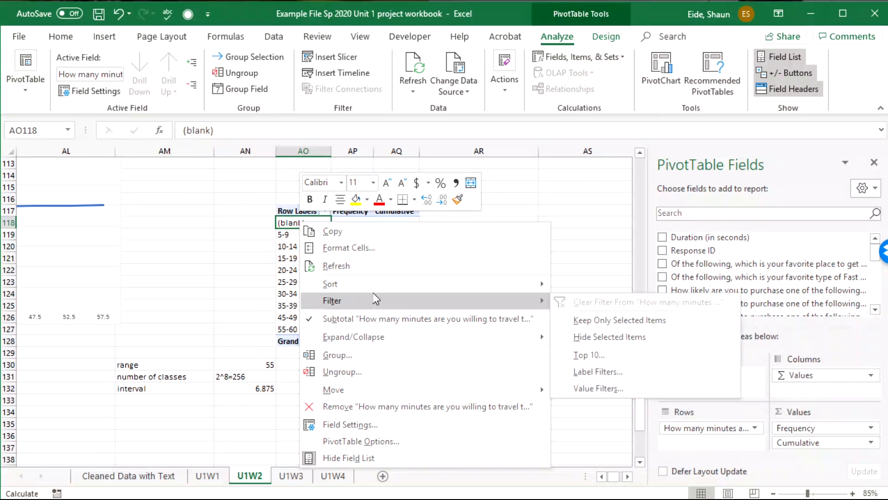
mouse_move(391, 304)
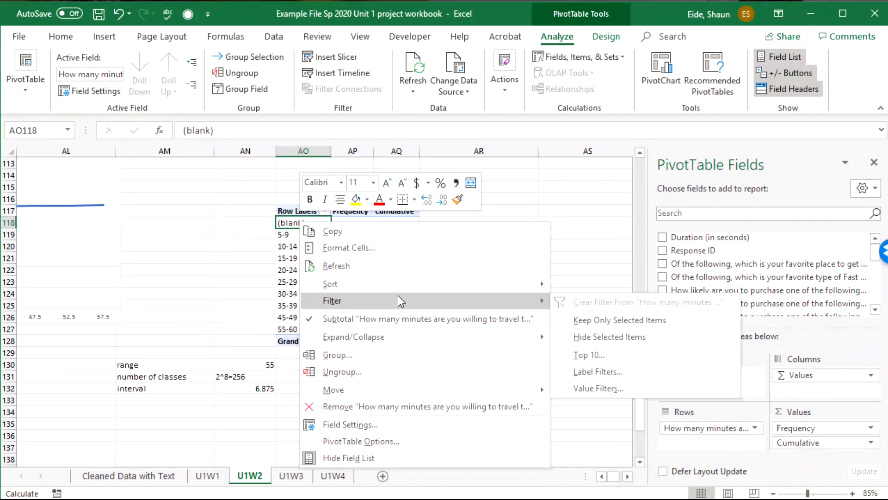
left_click(654, 337)
left_click(467, 329)
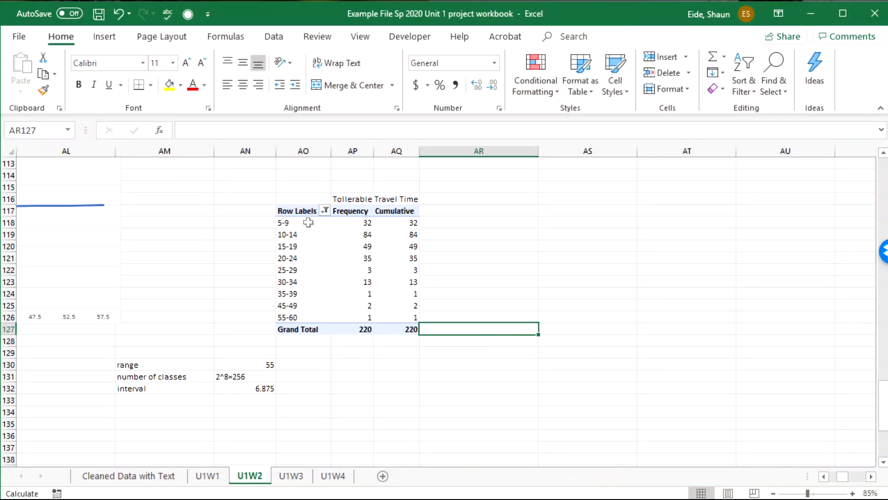
Show the pivot table's Cumulative values as % Running Total In, using the travel-time field as base field
left_click_drag(287, 221, 411, 316)
left_click(407, 246)
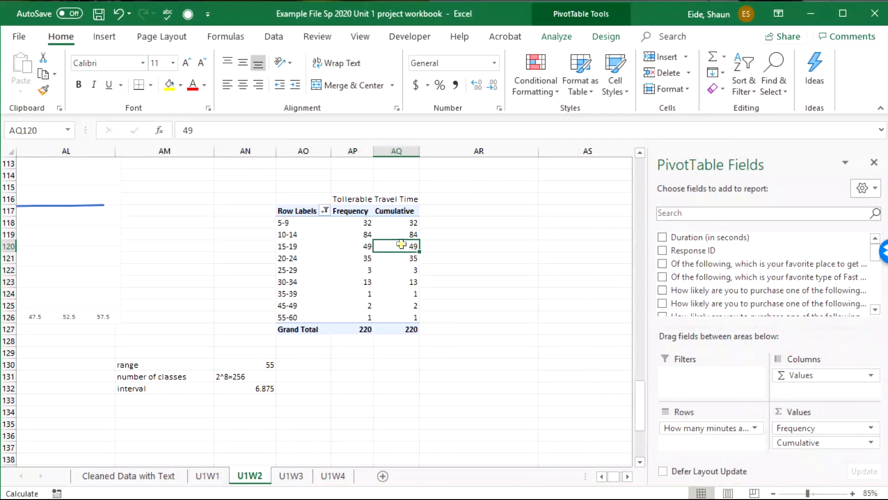
left_click(401, 224)
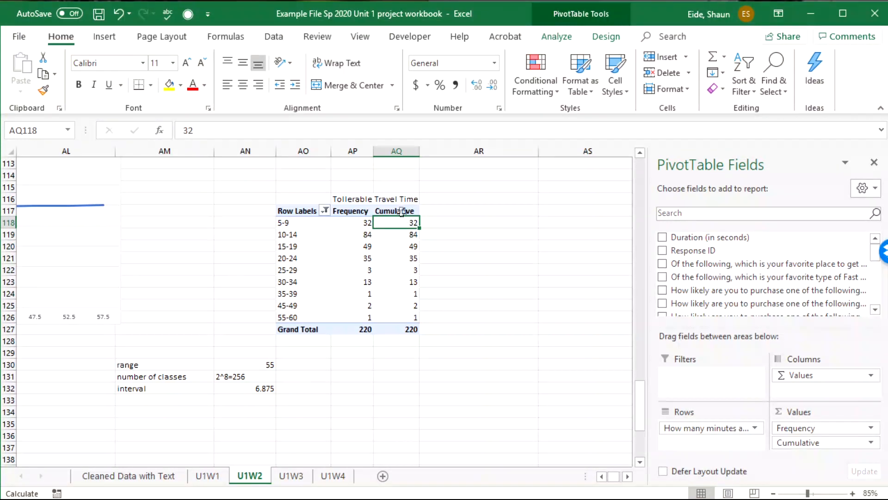
left_click(400, 211)
right_click(401, 212)
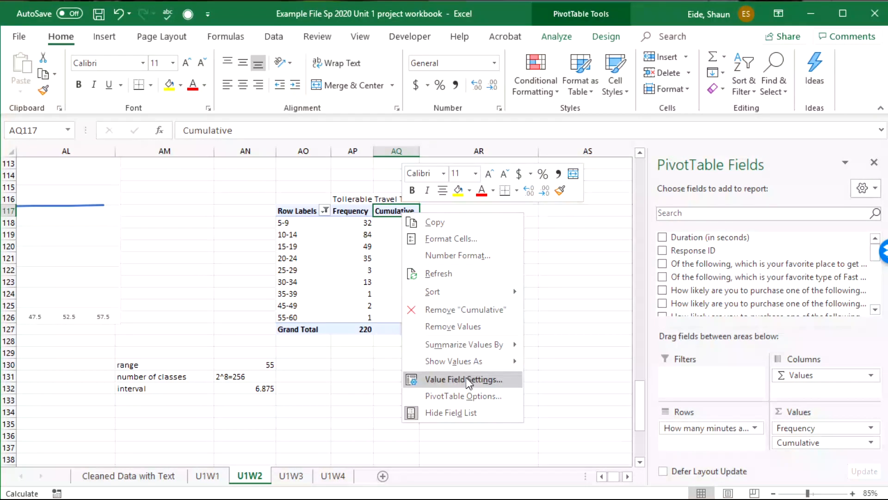
mouse_move(476, 362)
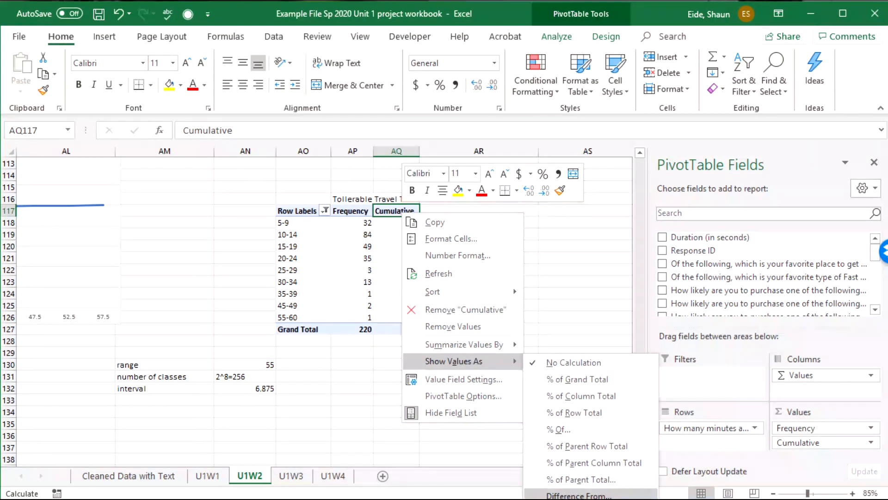
left_click(620, 499)
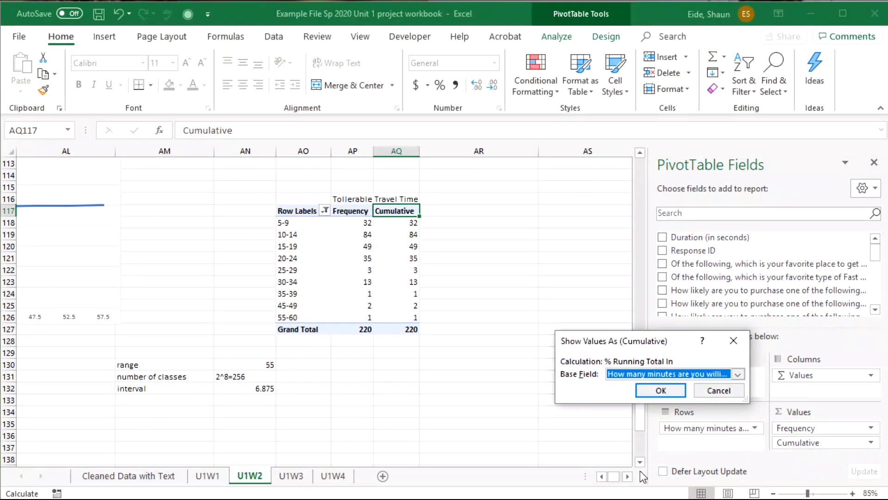
left_click(659, 391)
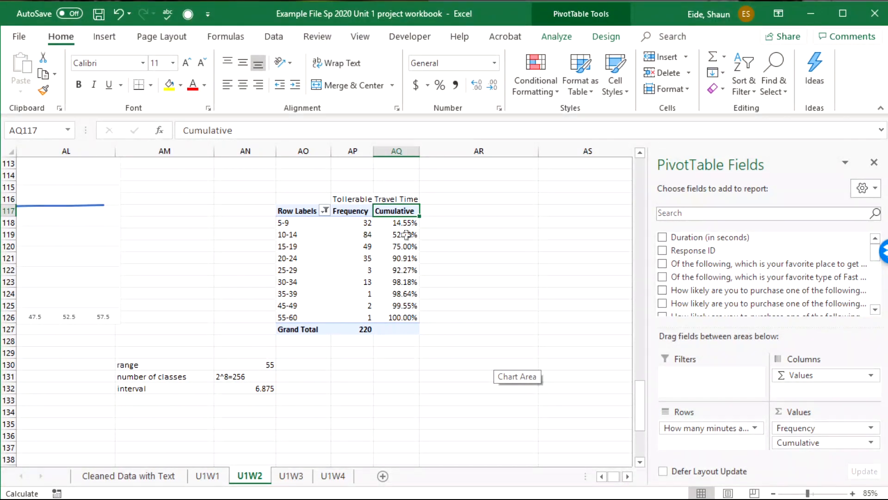
Change the Cumulative values' calculation to Running Total In, with the travel-time field as base field
right_click(400, 209)
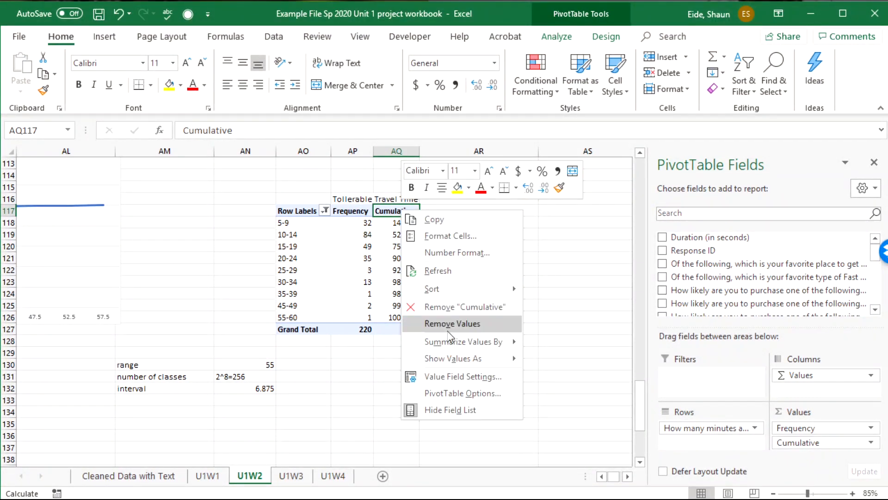
mouse_move(462, 359)
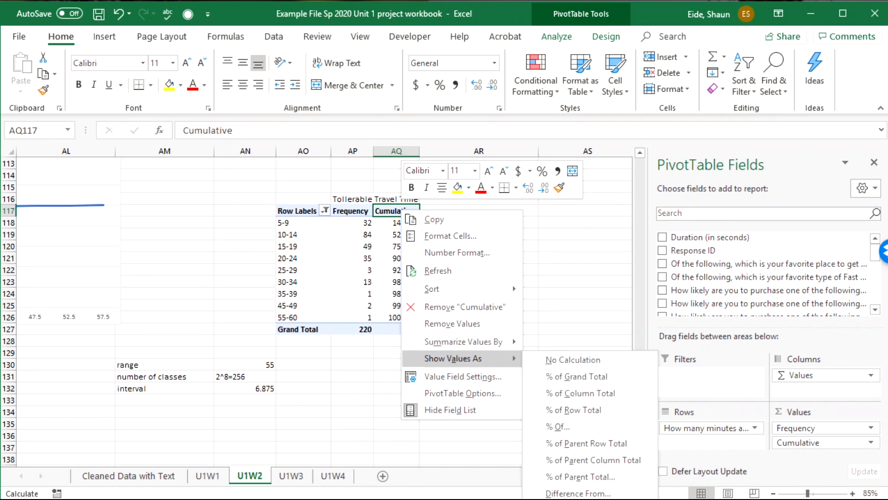
left_click(584, 499)
left_click(674, 393)
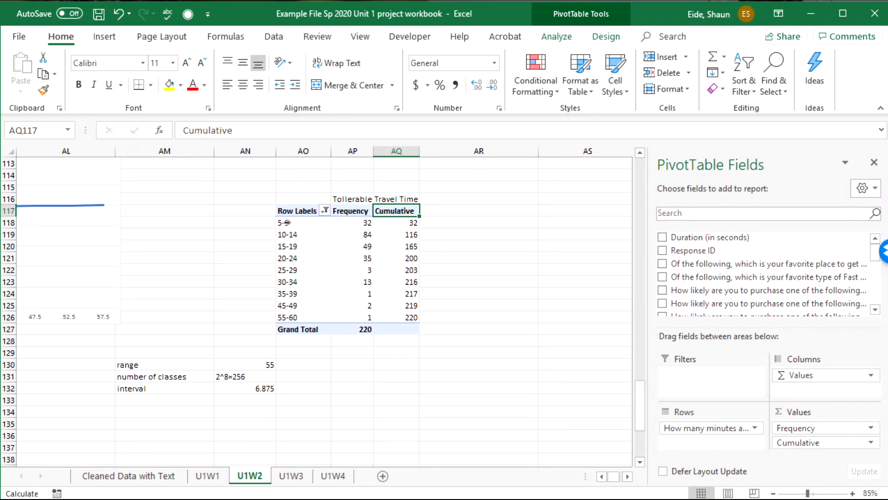
Insert a Line PivotChart of Frequency and Cumulative from the pivot table and move it clear of the table's columns
left_click_drag(285, 222, 387, 337)
left_click(300, 210)
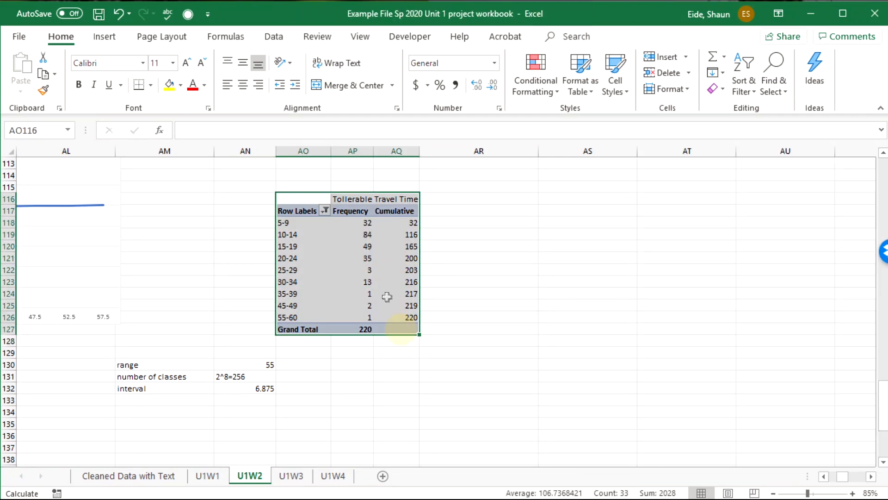
left_click(397, 293)
left_click(606, 37)
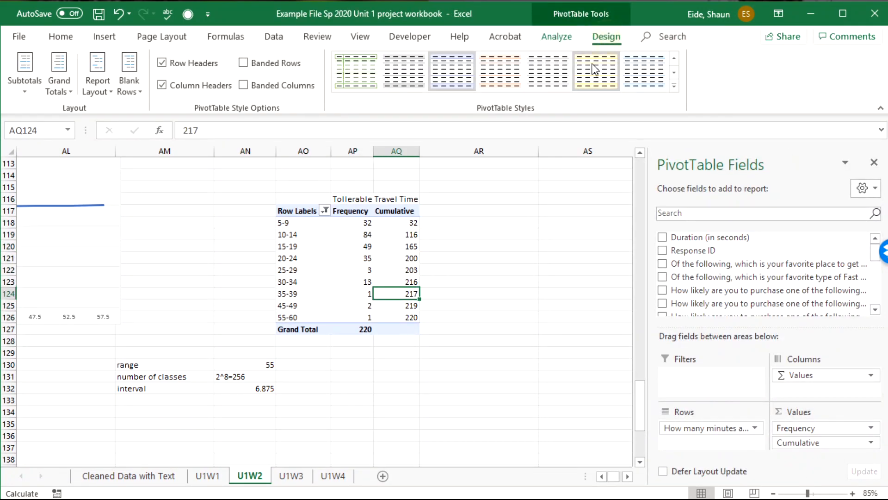
left_click(560, 37)
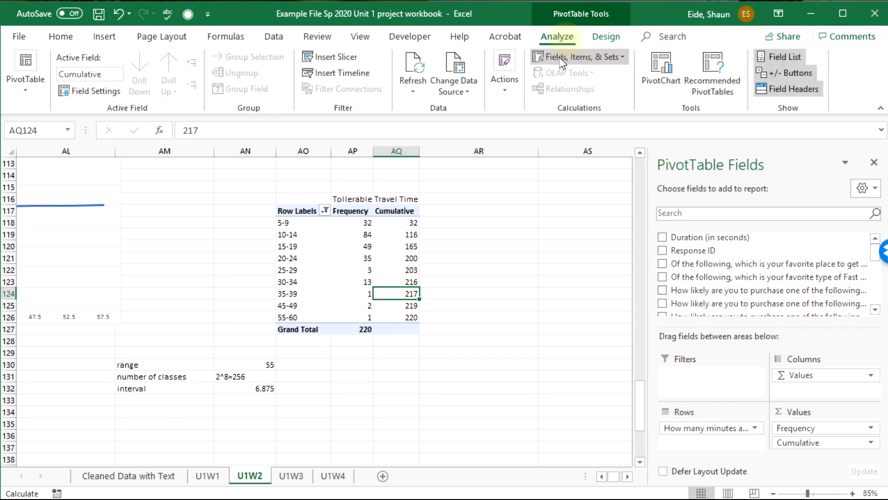
left_click(662, 69)
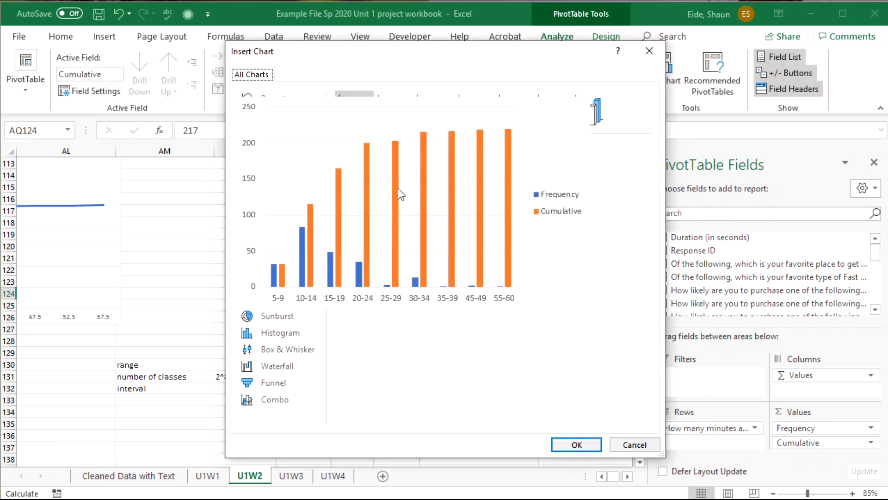
left_click(252, 151)
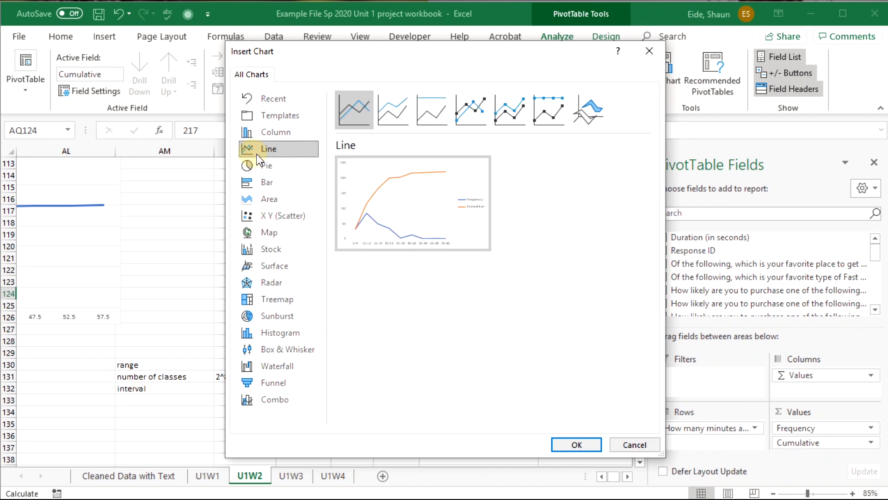
left_click(576, 444)
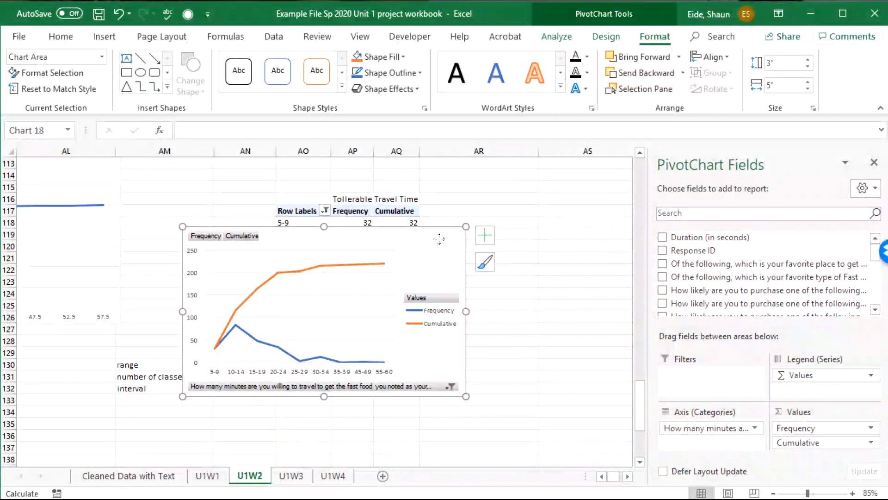
left_click_drag(437, 238, 563, 258)
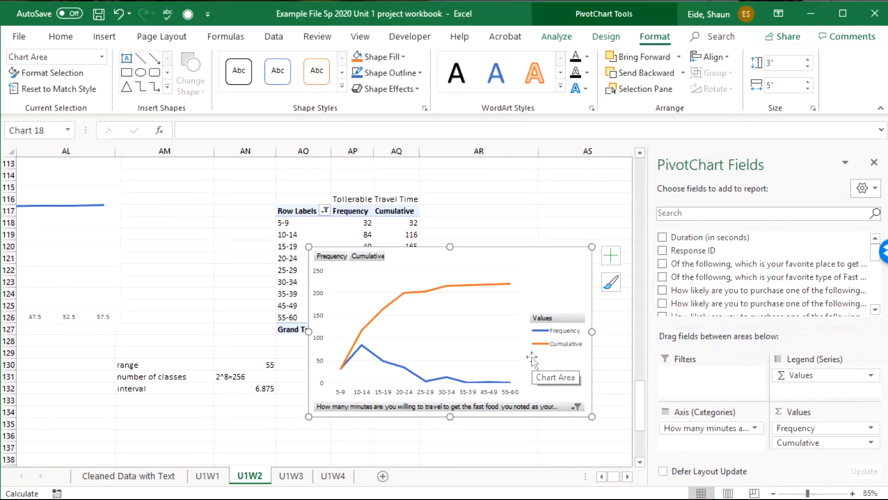
left_click_drag(578, 257, 241, 243)
Switch the Cumulative values to % Running Total In, based on the travel-time field, with the line chart in place
left_click(396, 234)
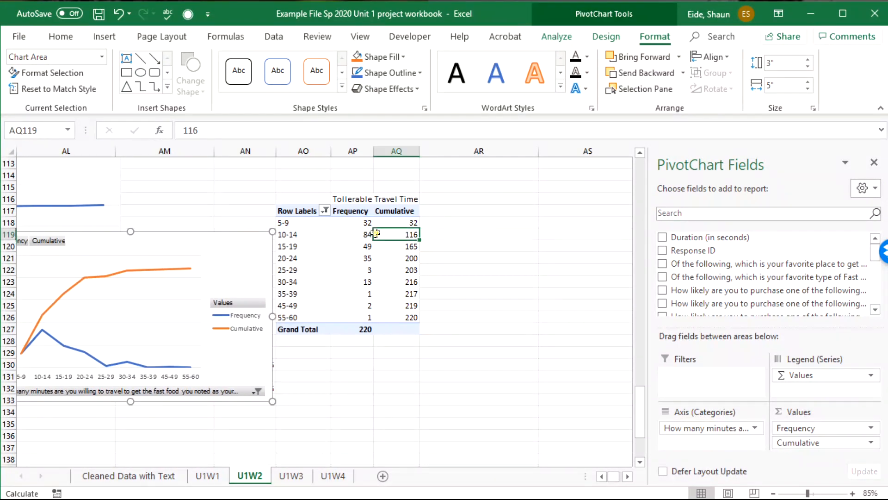
left_click(402, 222)
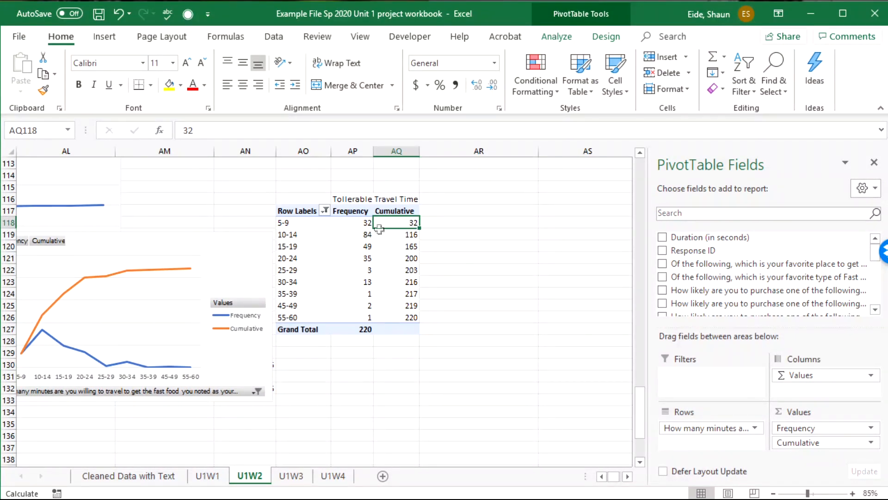
right_click(404, 221)
mouse_move(484, 351)
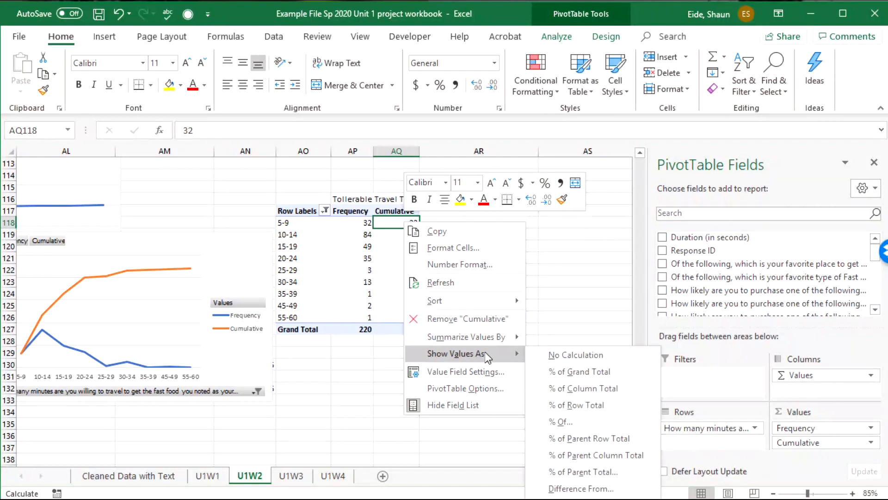
left_click(583, 499)
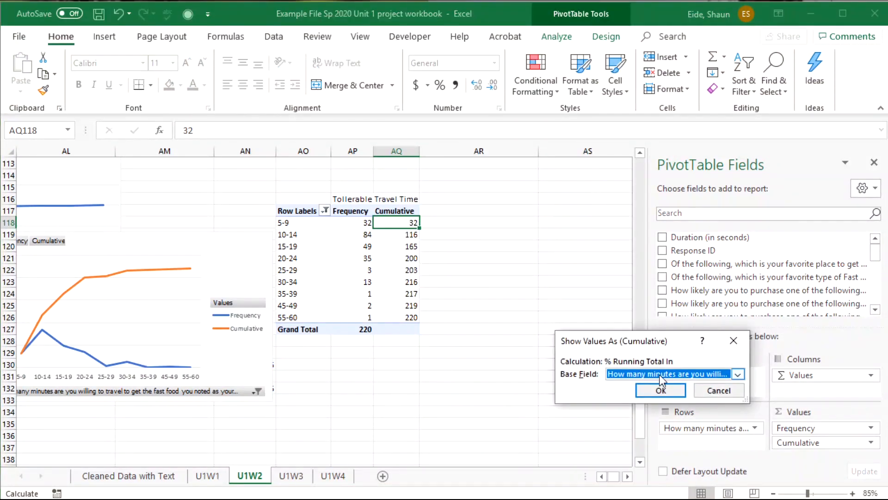
left_click(658, 393)
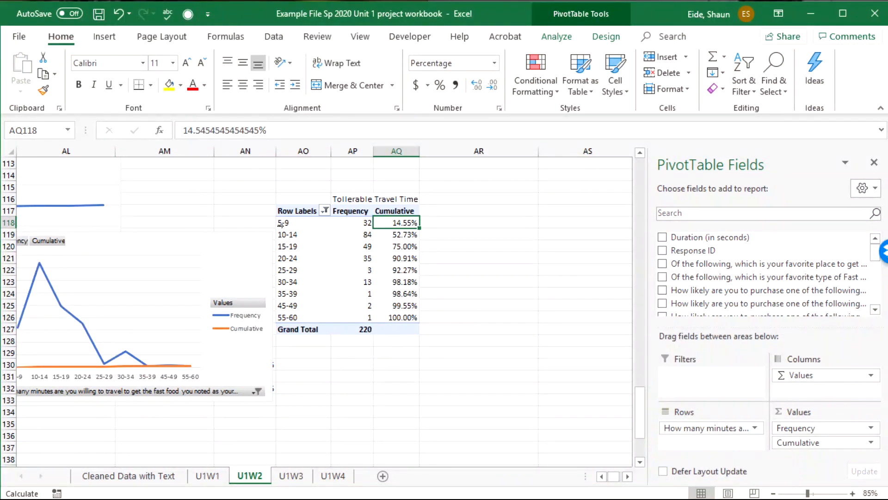
Move the line chart fully into view over the pivot table, and shift it off the Frequency and Cumulative columns
left_click(366, 256)
left_click_drag(138, 236, 432, 200)
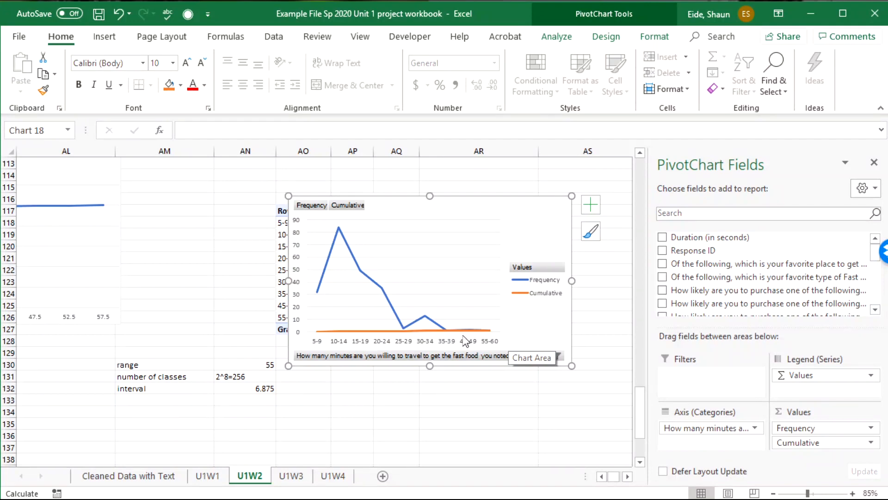
left_click_drag(523, 193, 277, 203)
Set the Cumulative values back to Running Total In over the travel-time field so the chart plots cumulative counts
left_click(400, 230)
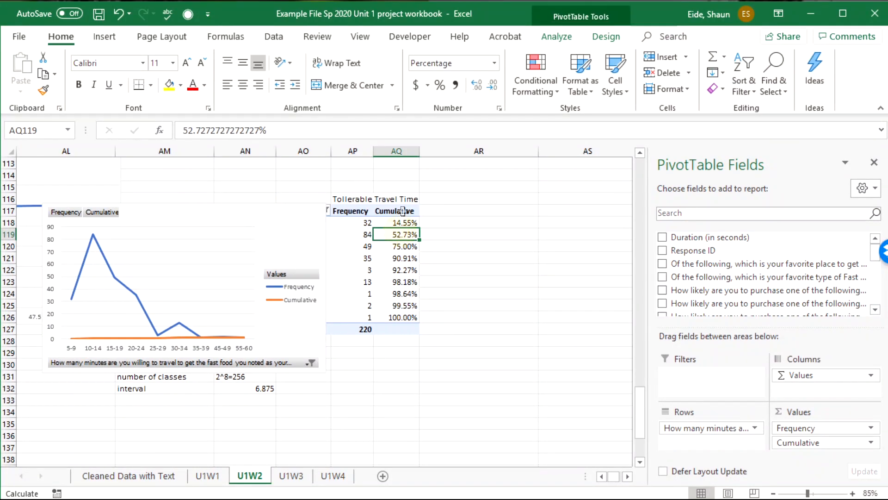
left_click(403, 207)
left_click(405, 222)
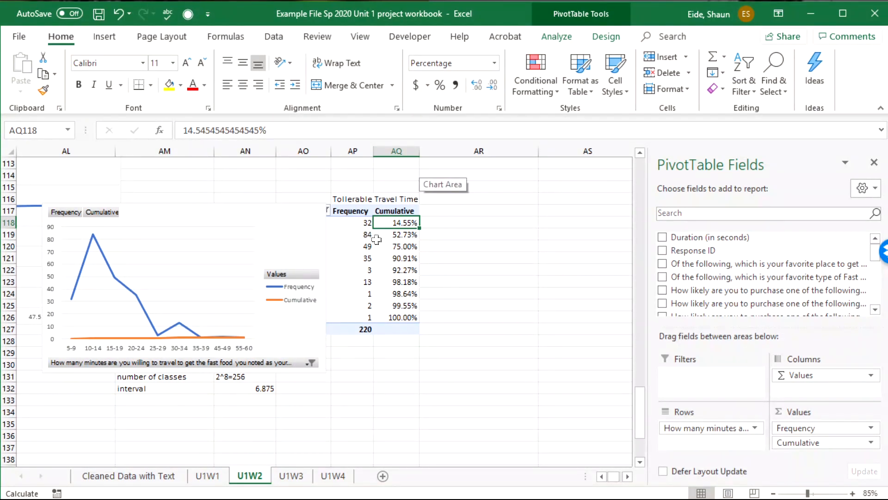
right_click(397, 230)
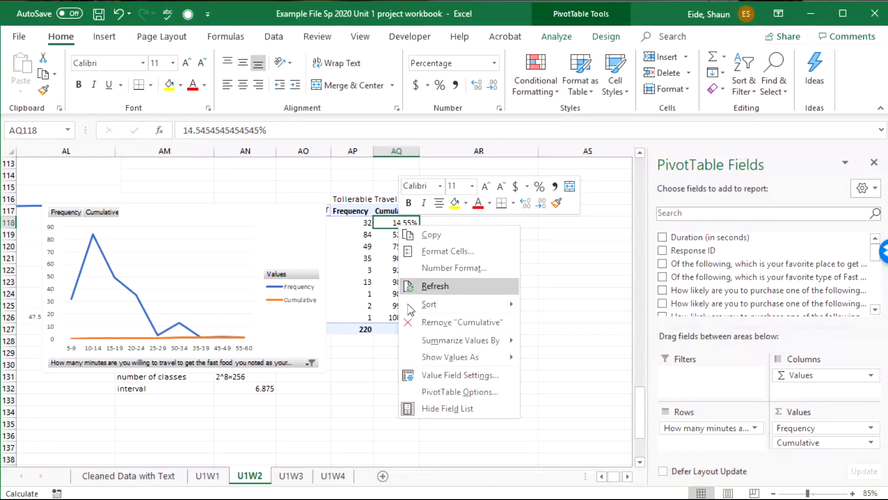
mouse_move(441, 356)
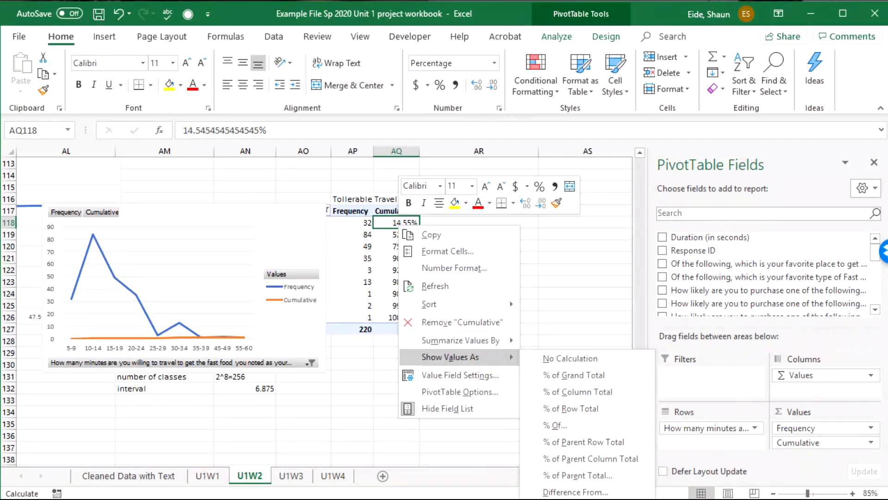
left_click(573, 499)
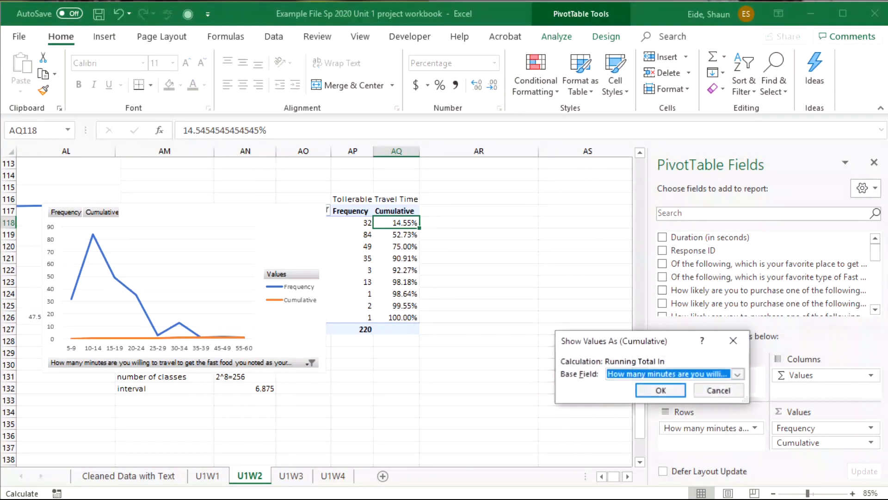
left_click(658, 389)
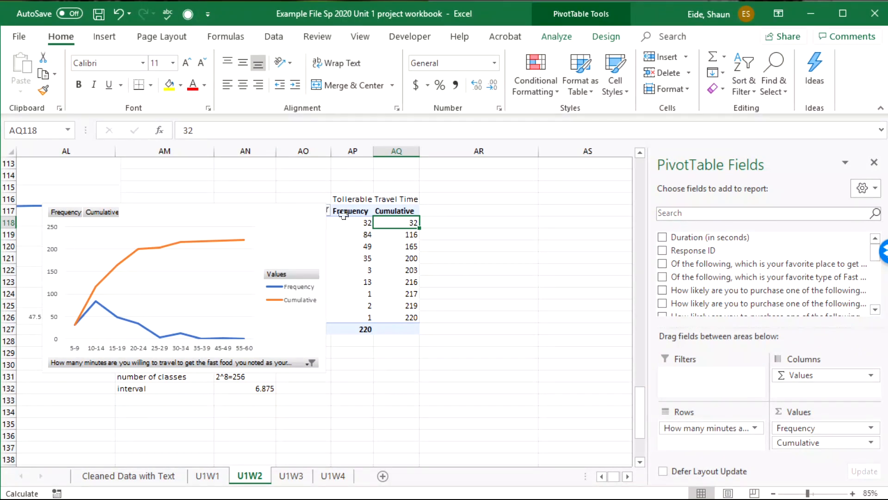
Place the line chart directly beside the pivot table, over columns AR to AT starting near row 116
left_click_drag(242, 231, 224, 258)
left_click(602, 476)
left_click(603, 475)
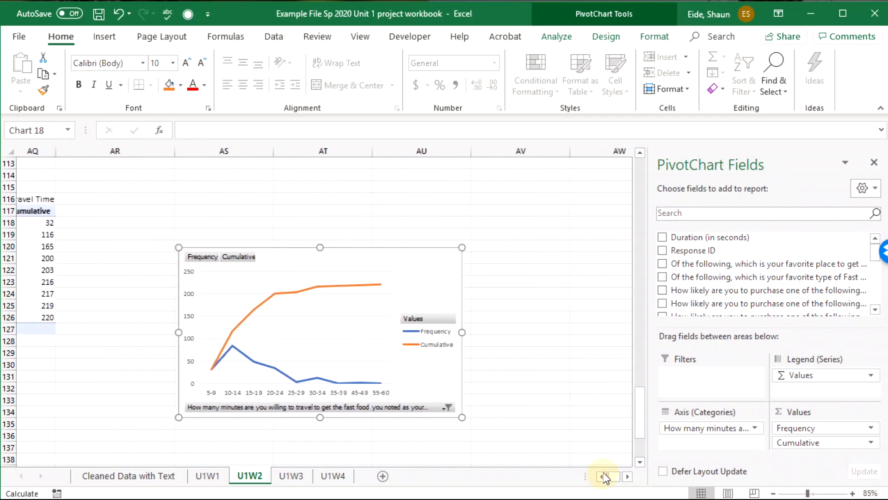
left_click(603, 475)
left_click(603, 474)
left_click_drag(394, 255, 283, 202)
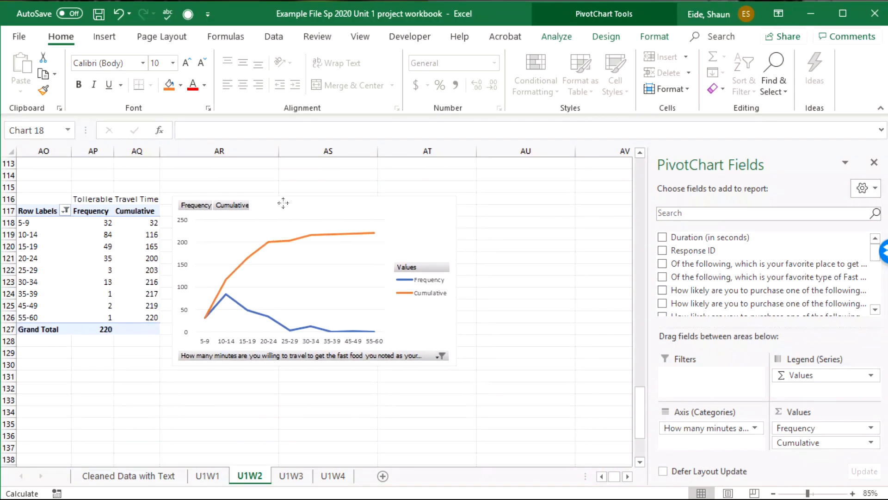
left_click(602, 476)
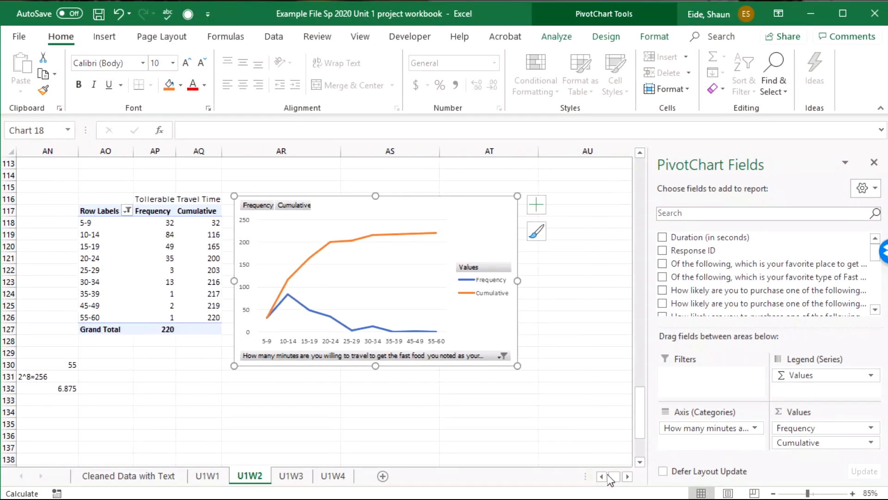
left_click(138, 391)
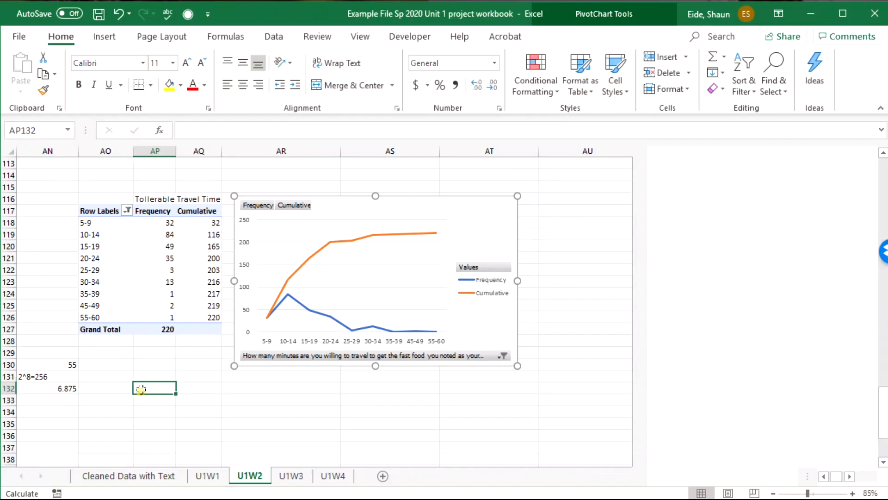
left_click(108, 365)
left_click_drag(108, 364, 319, 301)
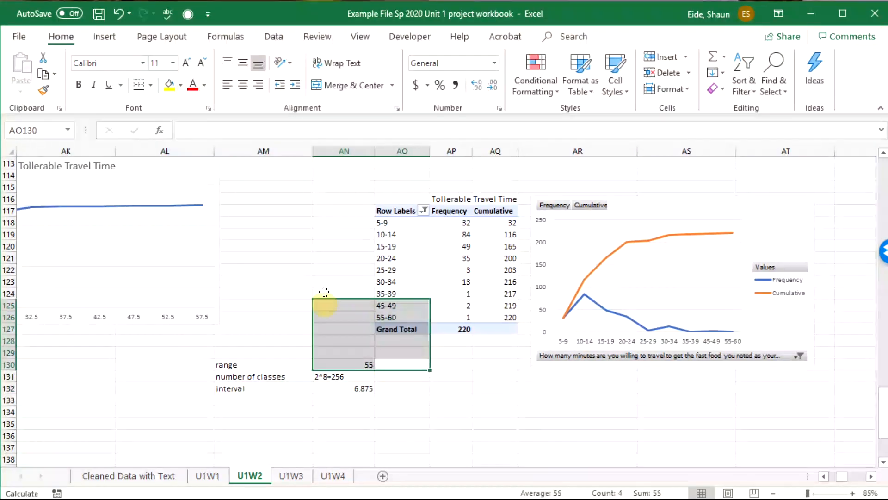
left_click(341, 282)
left_click(400, 259)
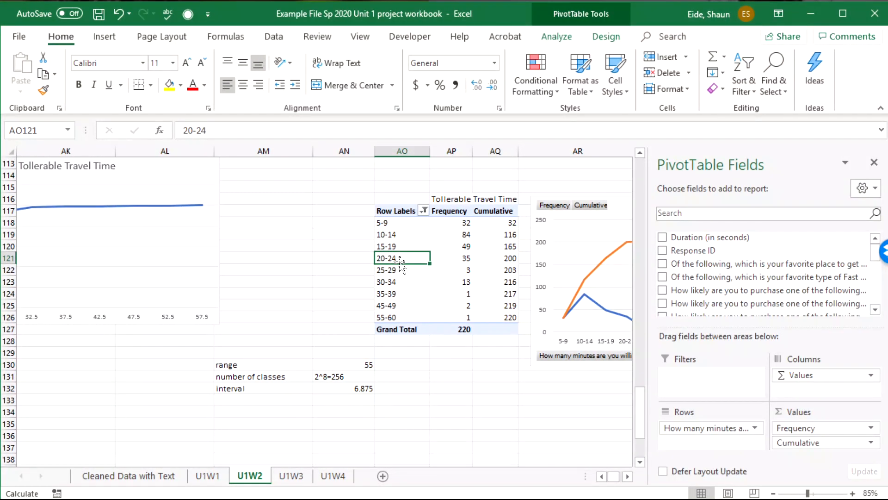
left_click(607, 38)
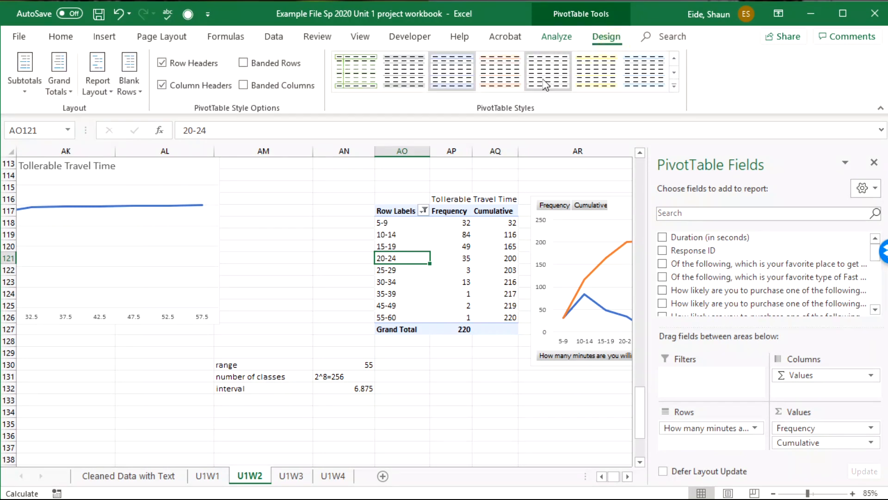
left_click(556, 40)
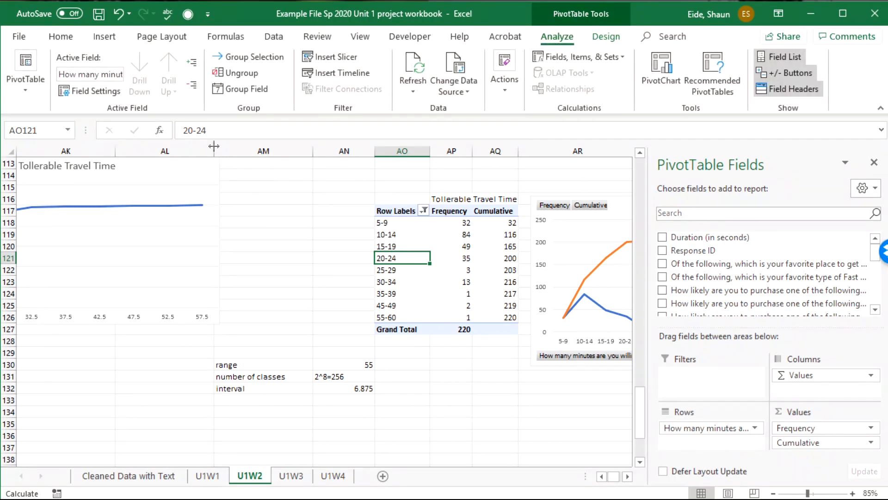
left_click(398, 236)
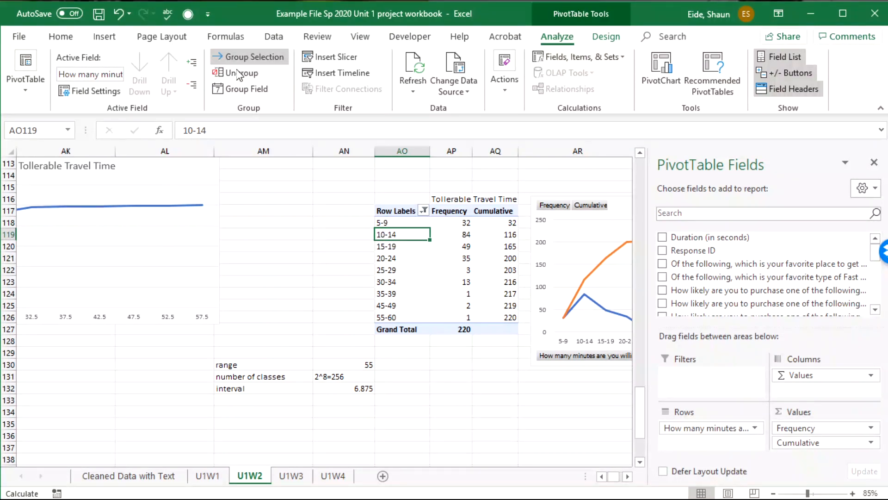